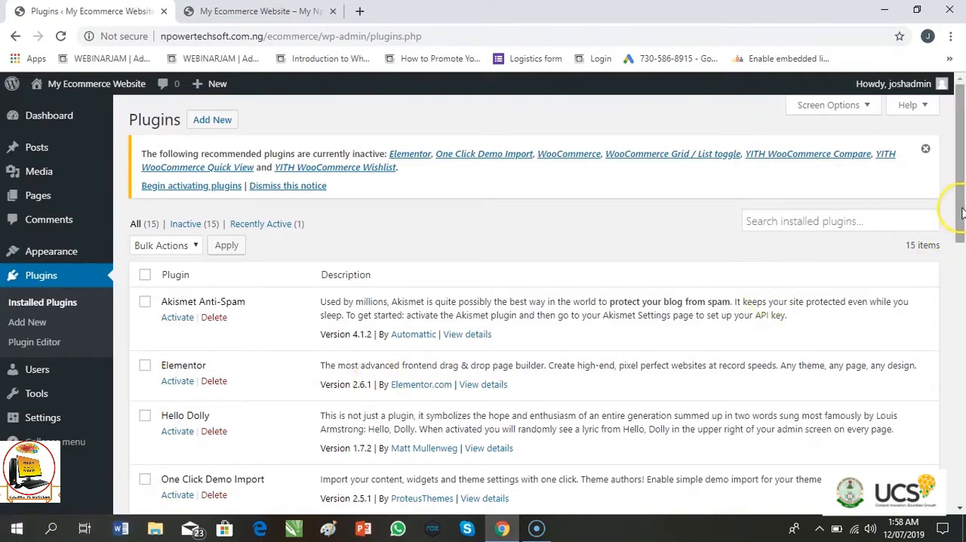
# - Activate the Akismet Anti-Spam plugin in the list of installed plugins
pyautogui.moveTo(961, 212); pyautogui.dragTo(961, 249)
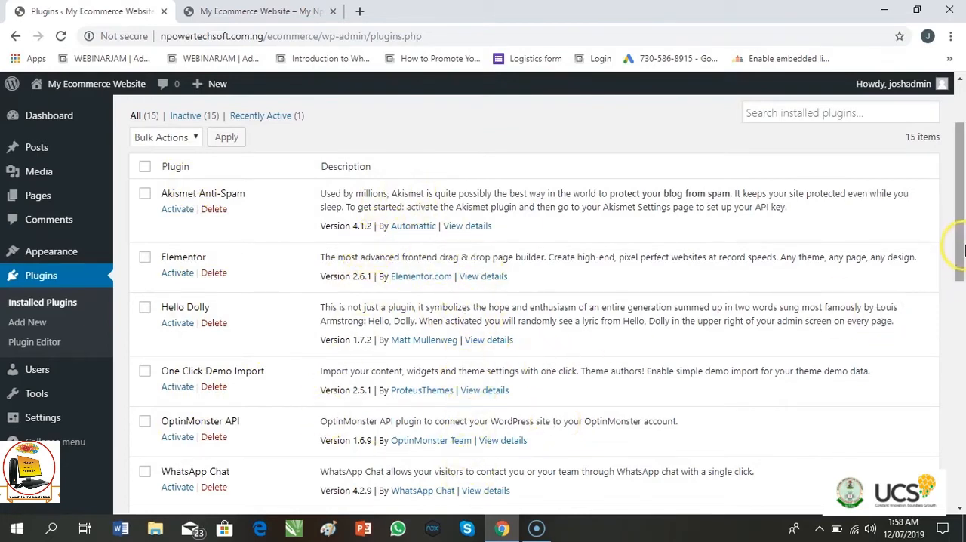
pyautogui.moveTo(961, 246); pyautogui.dragTo(963, 216)
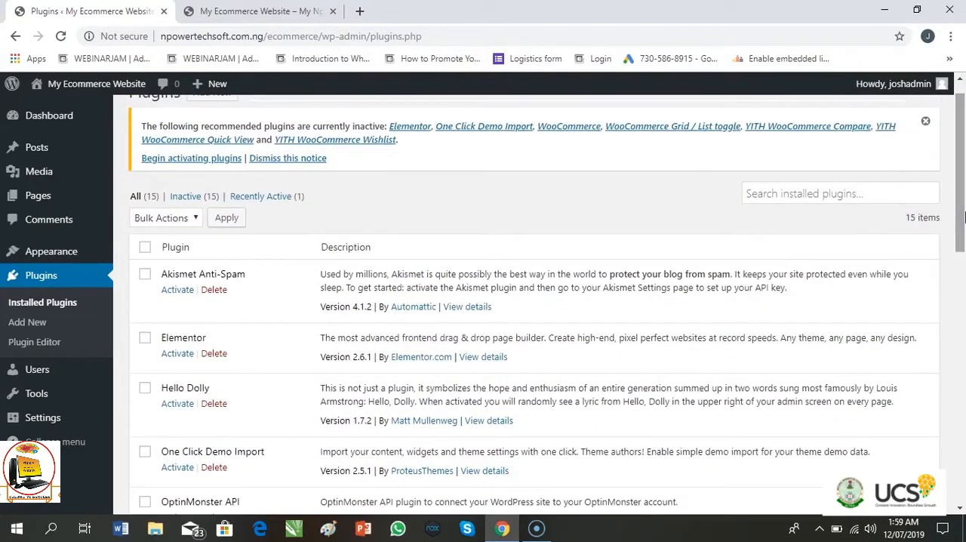
pyautogui.scroll(-1, 964, 215)
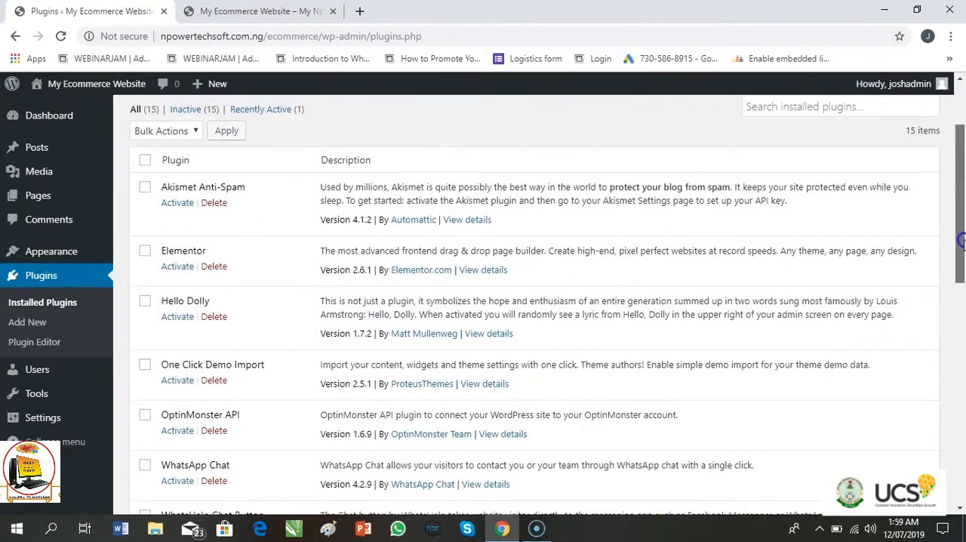
pyautogui.click(617, 286)
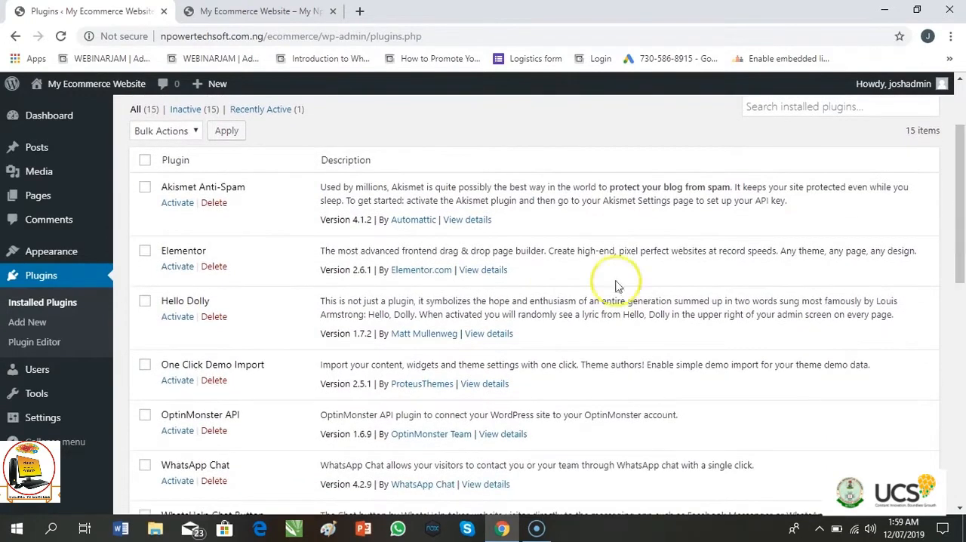
pyautogui.click(178, 204)
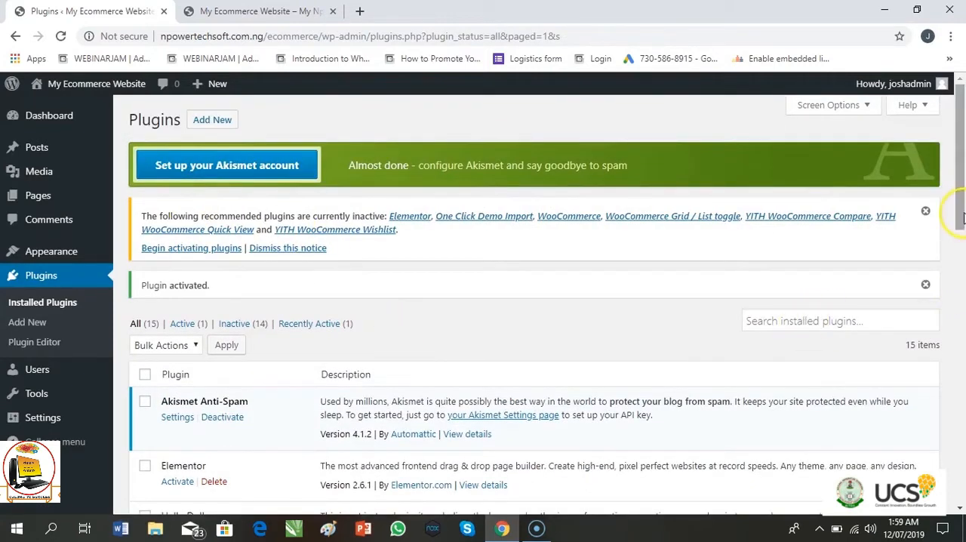
# - Activate the Elementor plugin and close its Getting Started page
pyautogui.moveTo(963, 219); pyautogui.dragTo(962, 287)
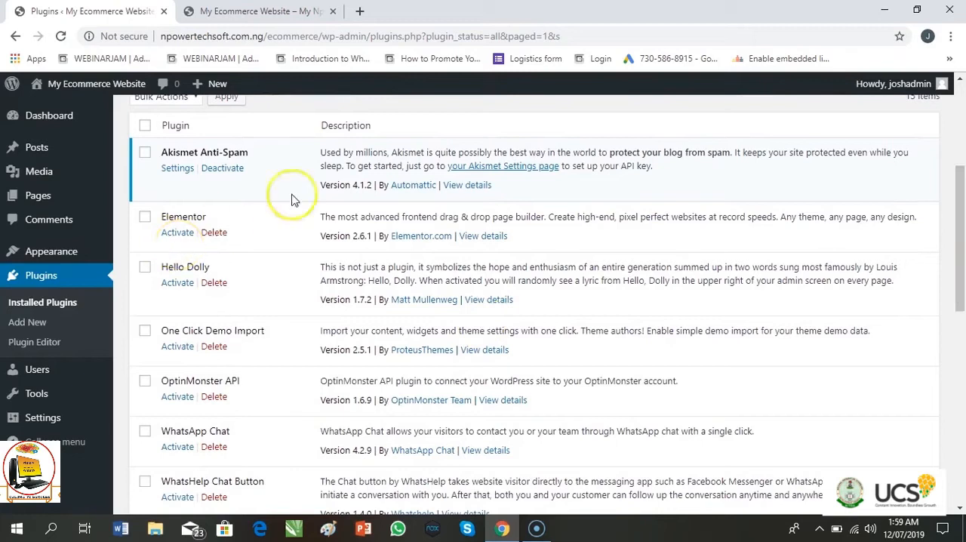
pyautogui.click(178, 233)
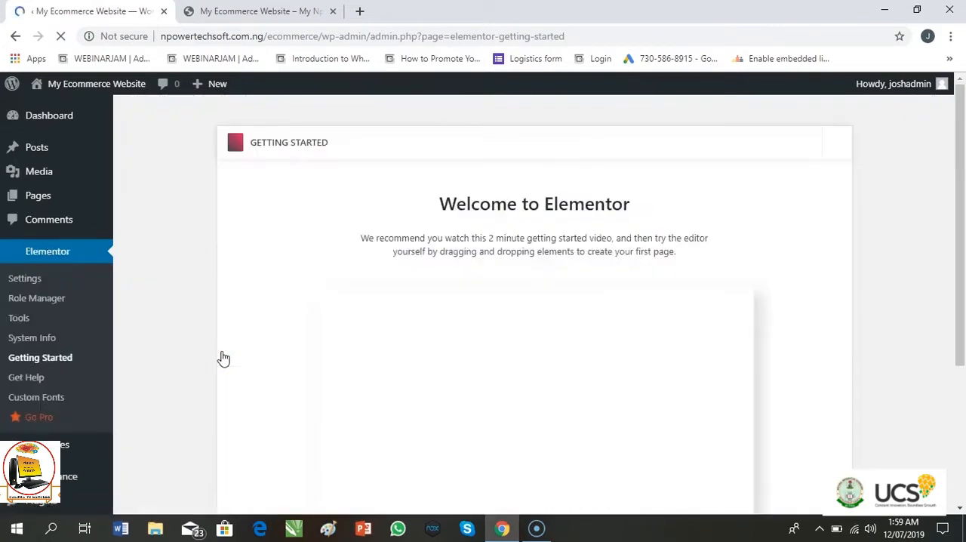
pyautogui.moveTo(963, 255); pyautogui.dragTo(963, 363)
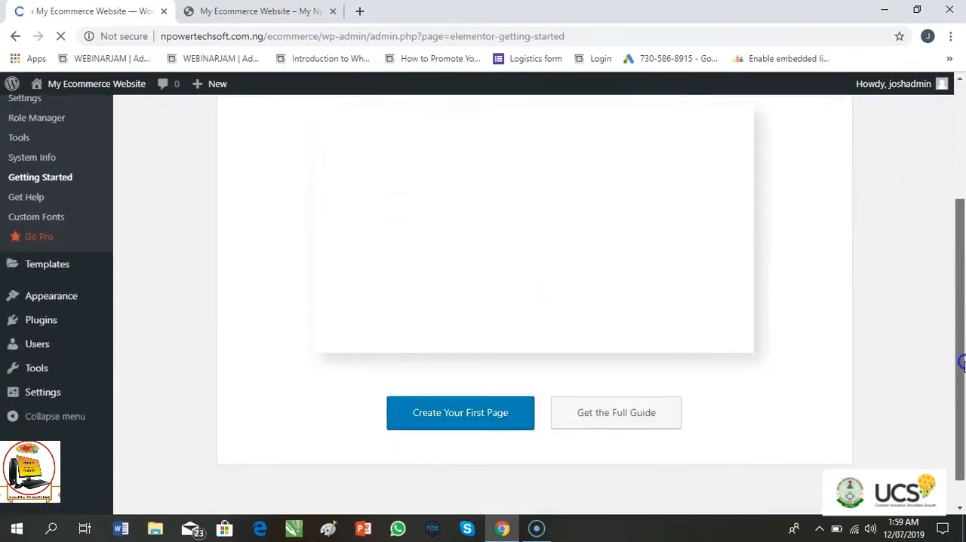
pyautogui.moveTo(963, 361); pyautogui.dragTo(929, 156)
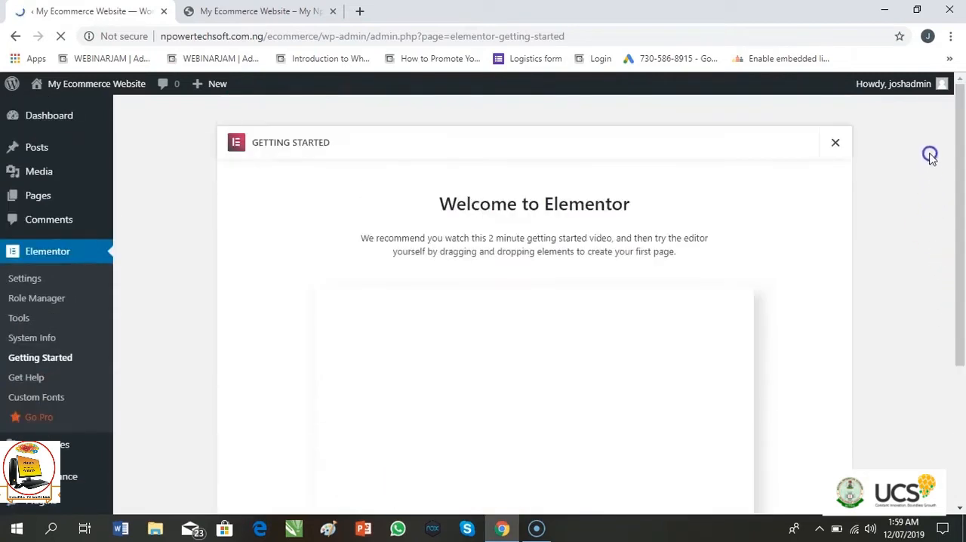
pyautogui.click(836, 144)
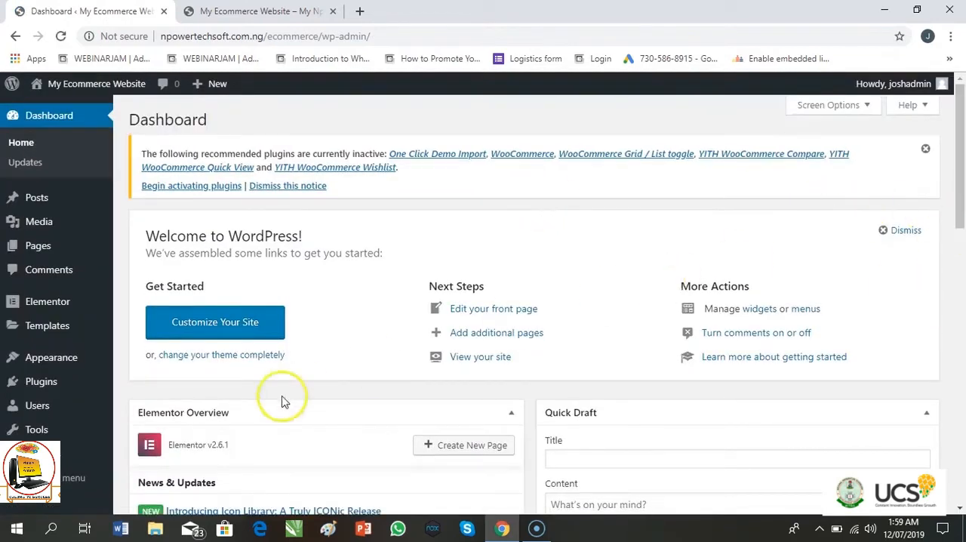
# - Return to the installed plugins list and activate the One Click Demo Import plugin
pyautogui.moveTo(43, 364)
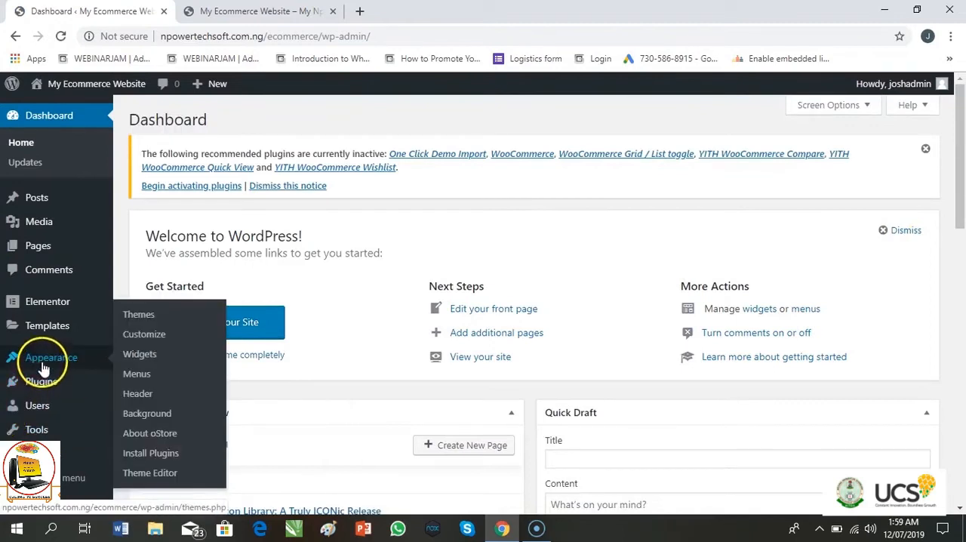
pyautogui.click(42, 384)
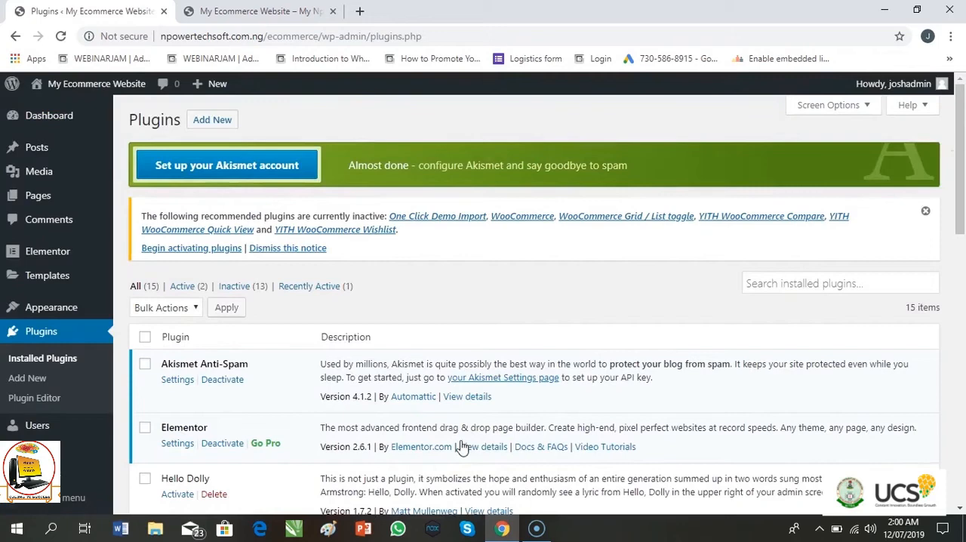
pyautogui.scroll(-3, 460, 447)
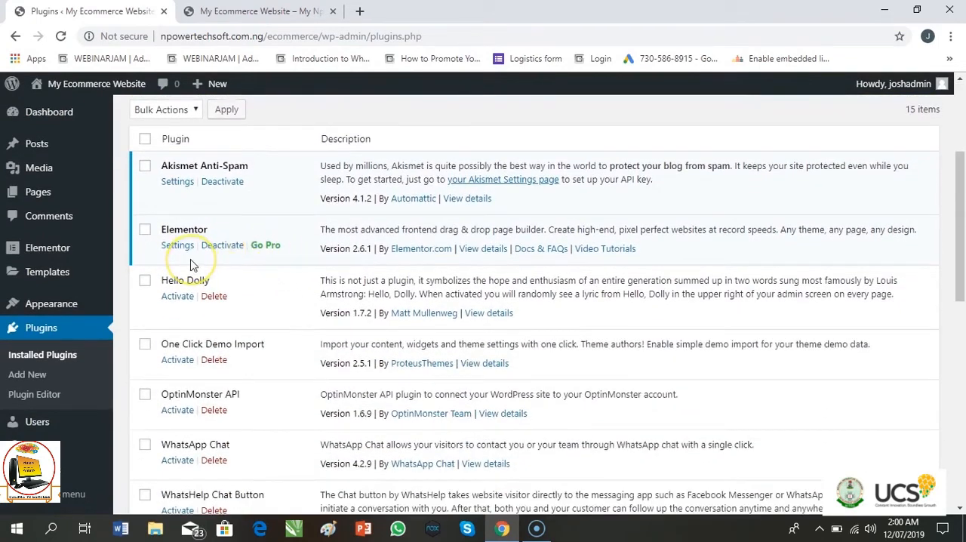
pyautogui.scroll(-1, 190, 264)
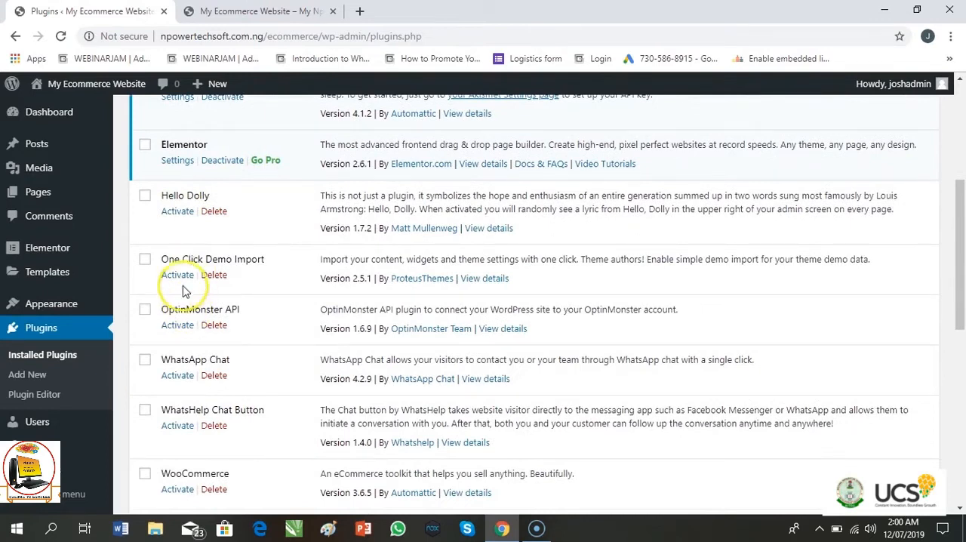
pyautogui.click(179, 276)
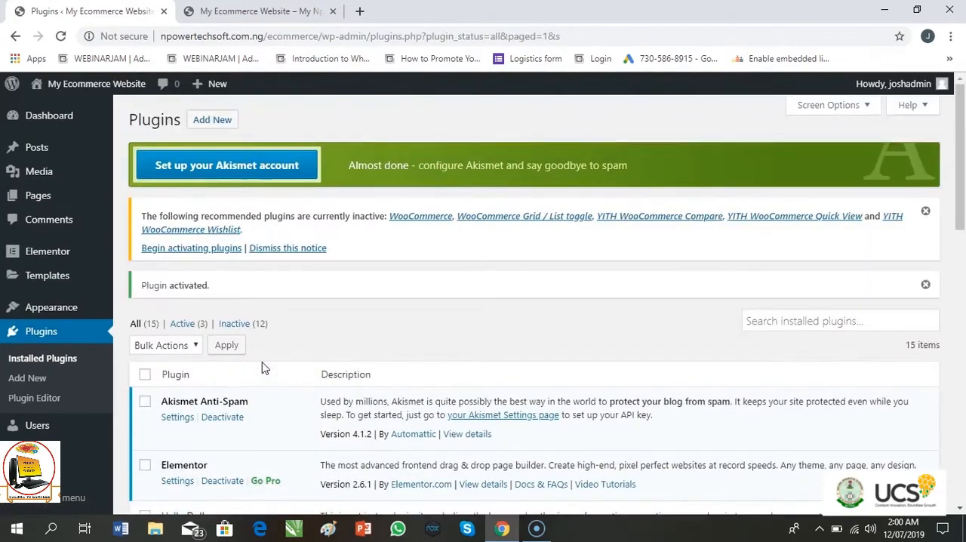
# - Activate the OptinMonster API plugin and look through its welcome page
pyautogui.scroll(-6, 262, 367)
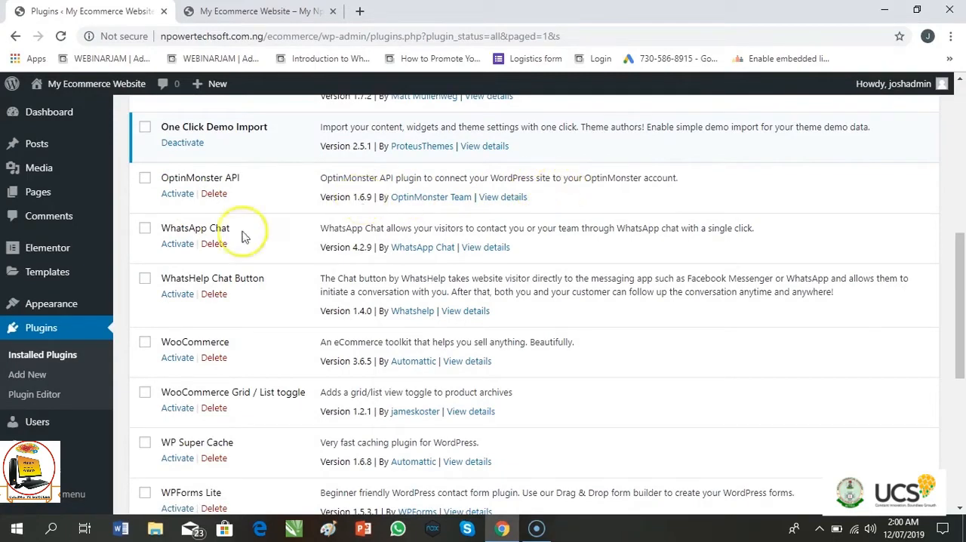
pyautogui.click(178, 194)
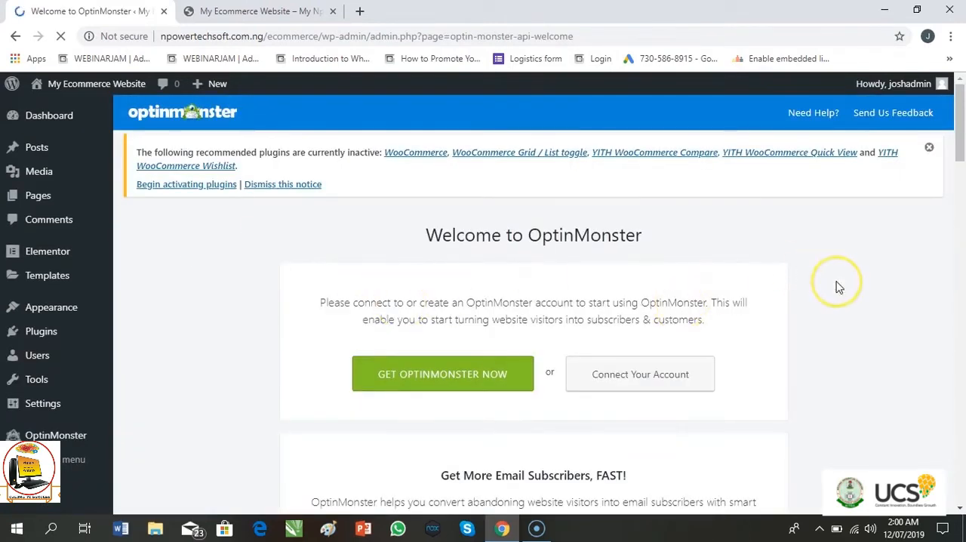
pyautogui.scroll(-5, 838, 287)
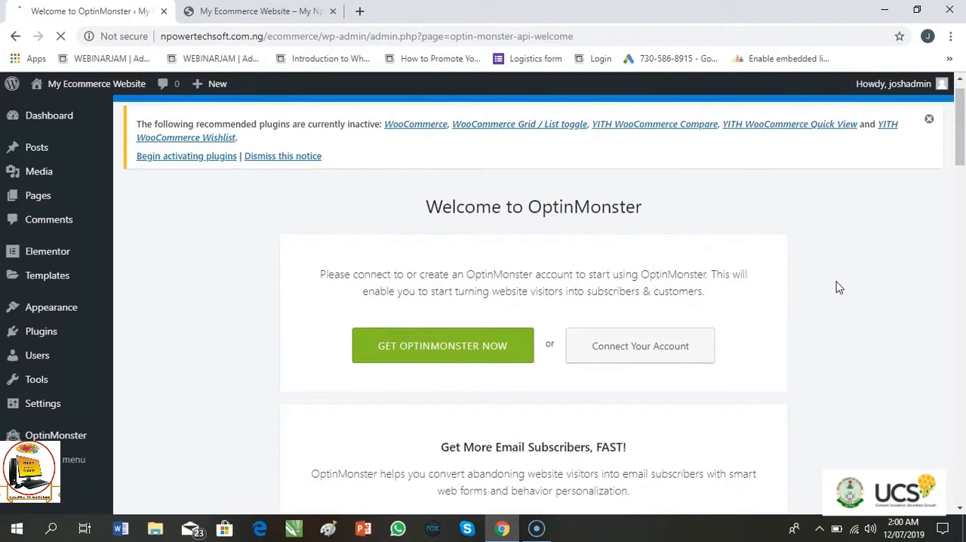
pyautogui.scroll(-5, 838, 287)
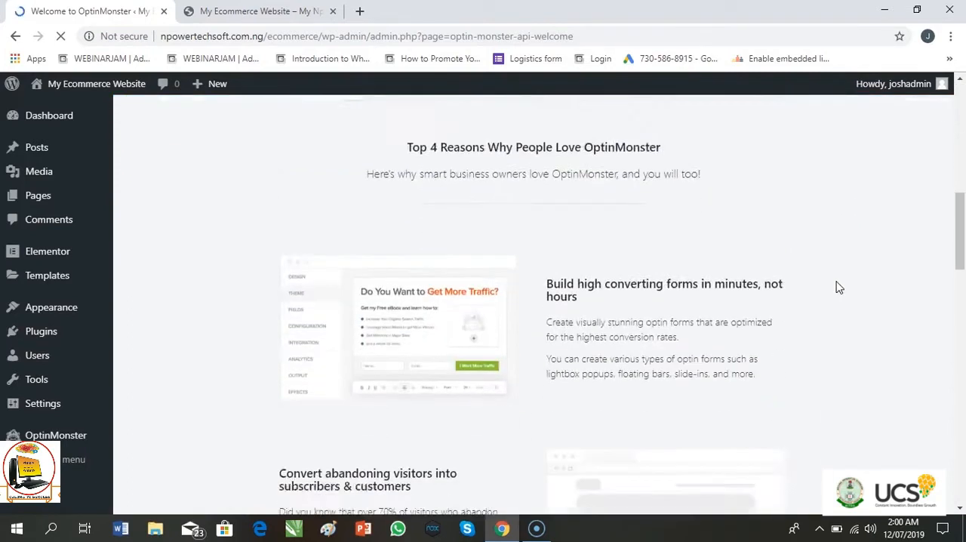
# - Go back to the installed plugins list and activate the WhatsApp Chat plugin
pyautogui.click(41, 332)
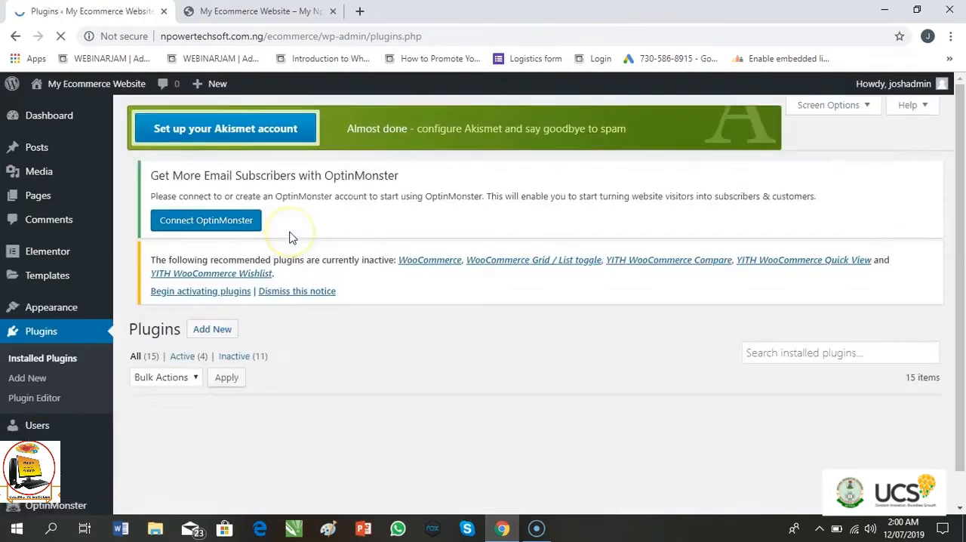
pyautogui.scroll(-6, 291, 234)
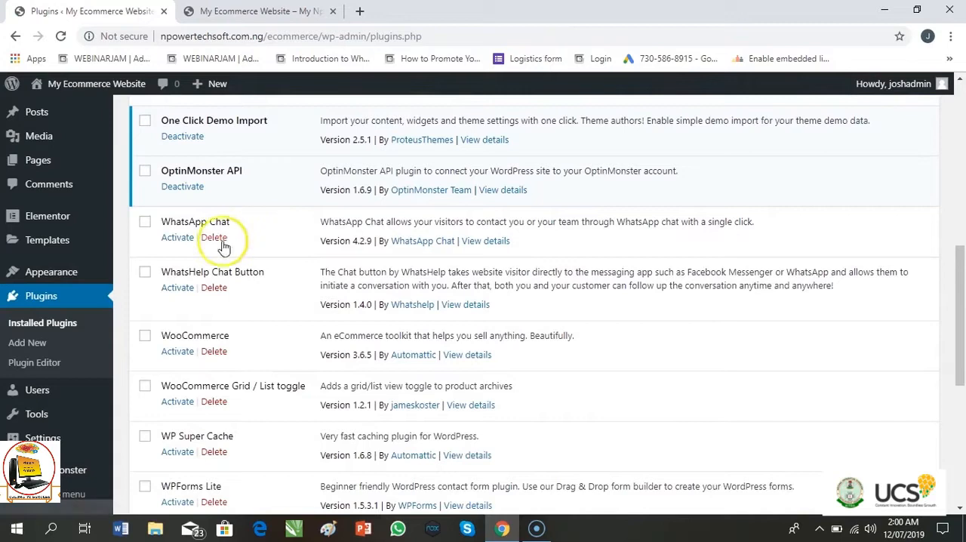
pyautogui.click(178, 239)
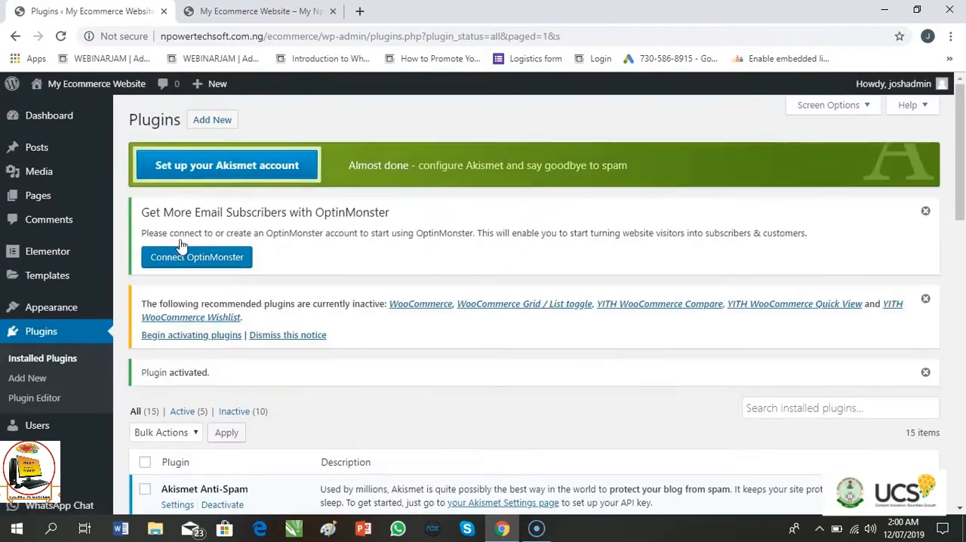
# - Activate the WhatsHelp Chat Button plugin
pyautogui.scroll(-7, 181, 245)
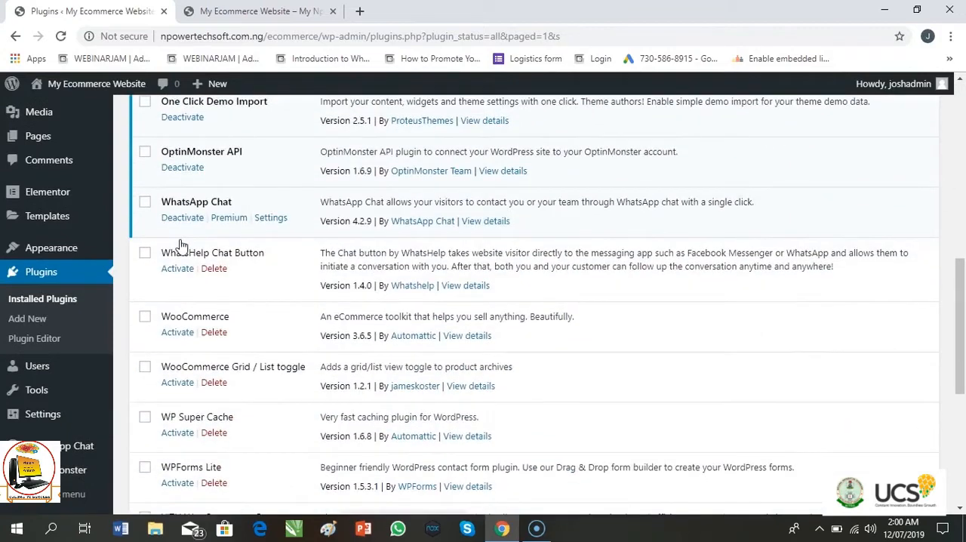
pyautogui.scroll(-1, 181, 245)
pyautogui.scroll(1, 181, 246)
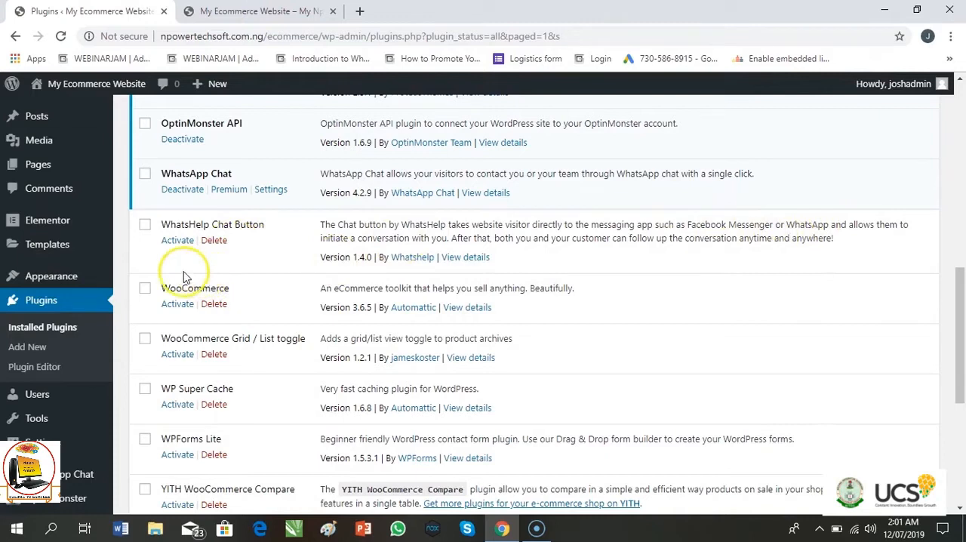
pyautogui.click(178, 242)
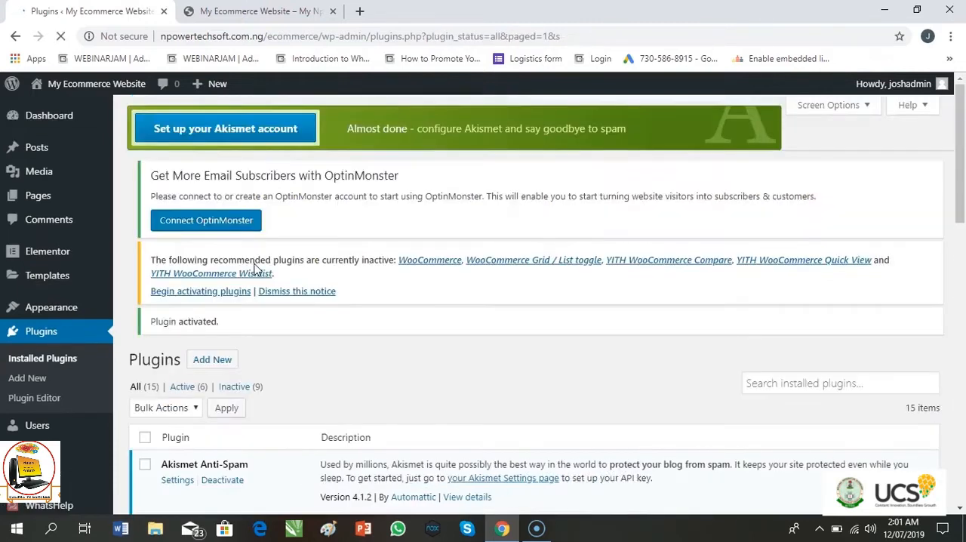
# - Activate the WooCommerce plugin and leave its setup wizard to return to the installed plugins list
pyautogui.scroll(-7, 254, 269)
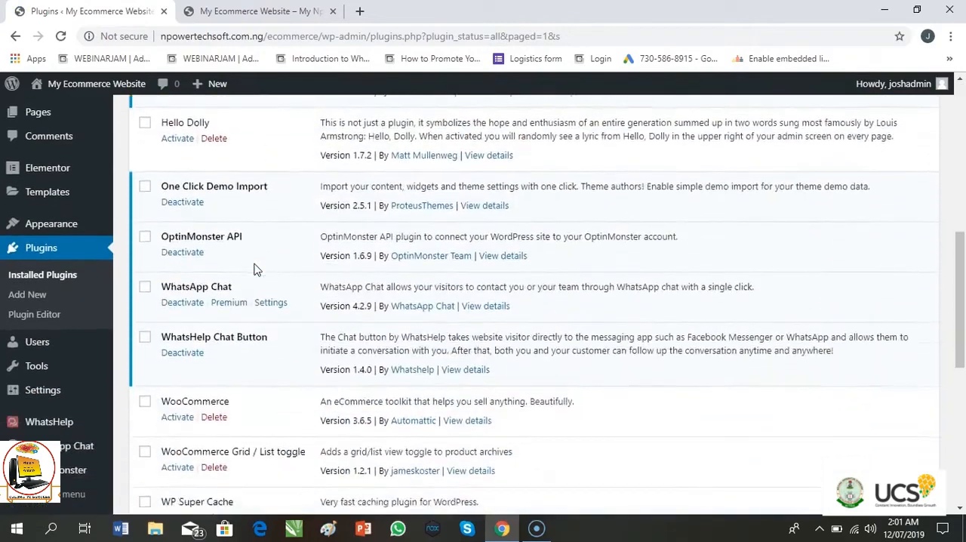
pyautogui.scroll(2, 253, 269)
pyautogui.scroll(-2, 253, 270)
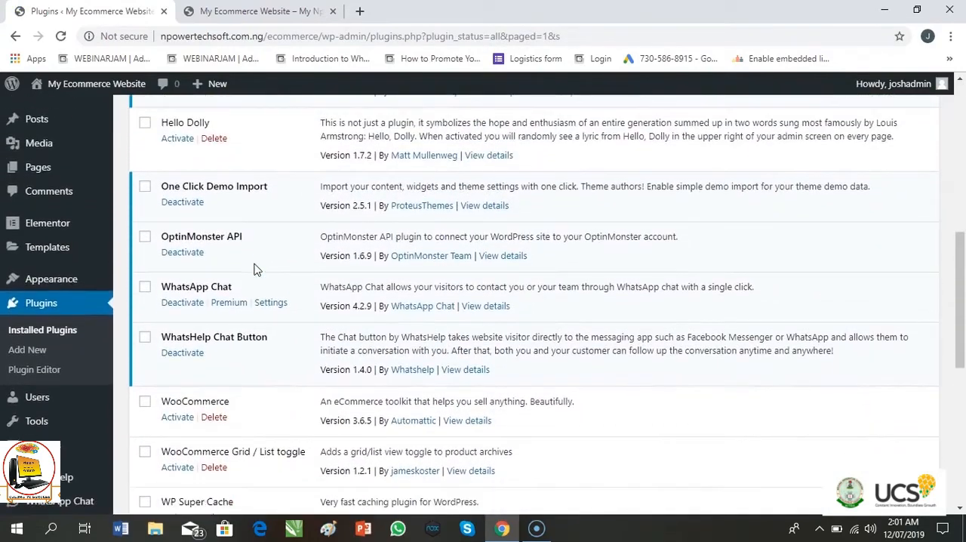
pyautogui.scroll(-1, 253, 270)
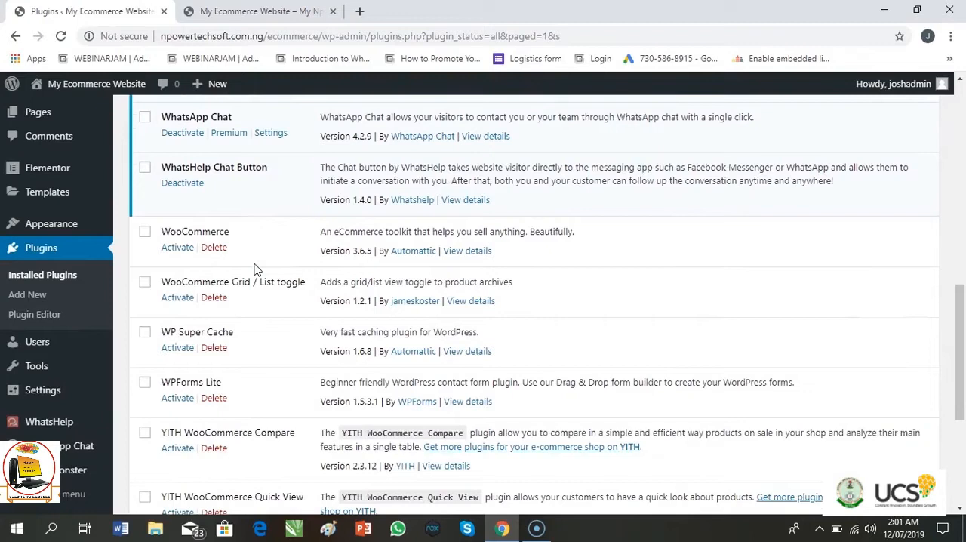
pyautogui.click(180, 250)
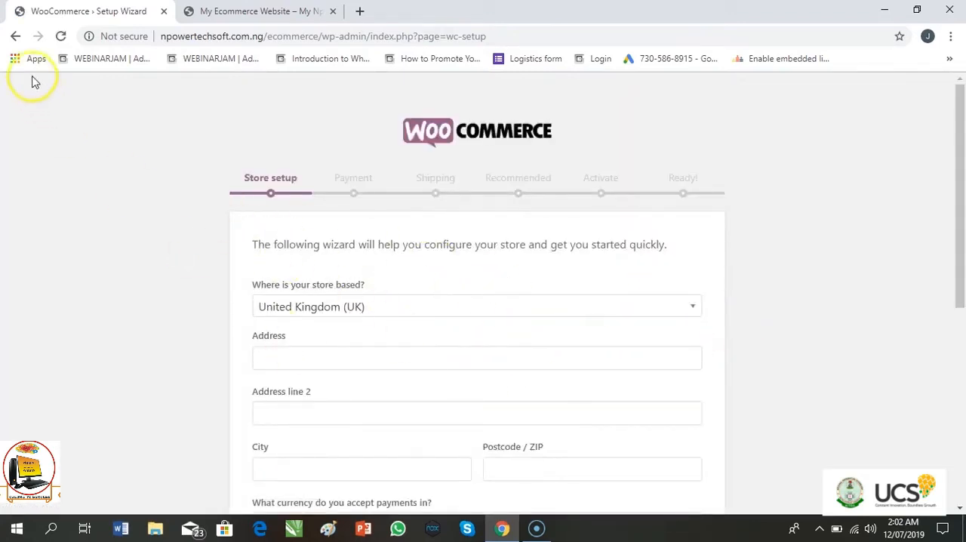
pyautogui.click(16, 36)
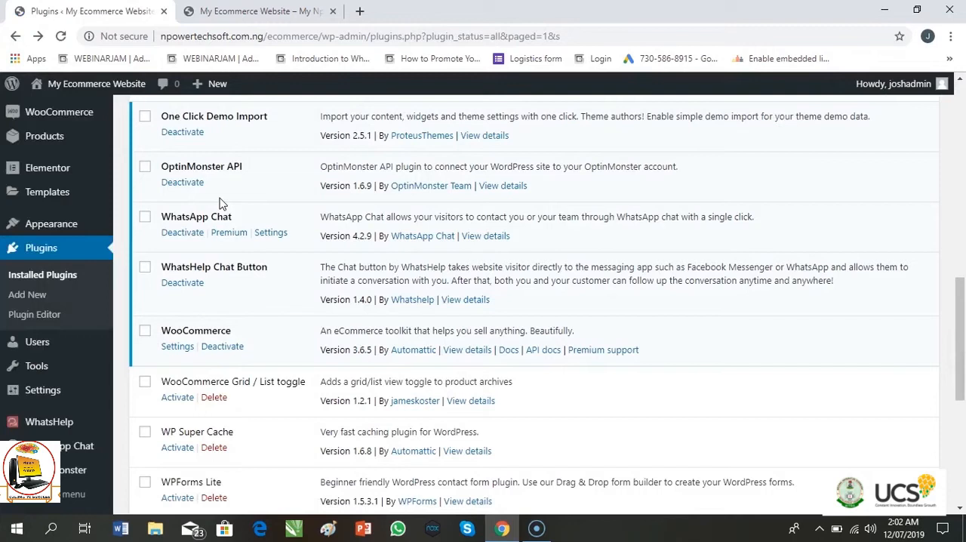
# - Activate the WooCommerce Grid / List toggle and WP Super Cache plugins
pyautogui.scroll(-3, 221, 202)
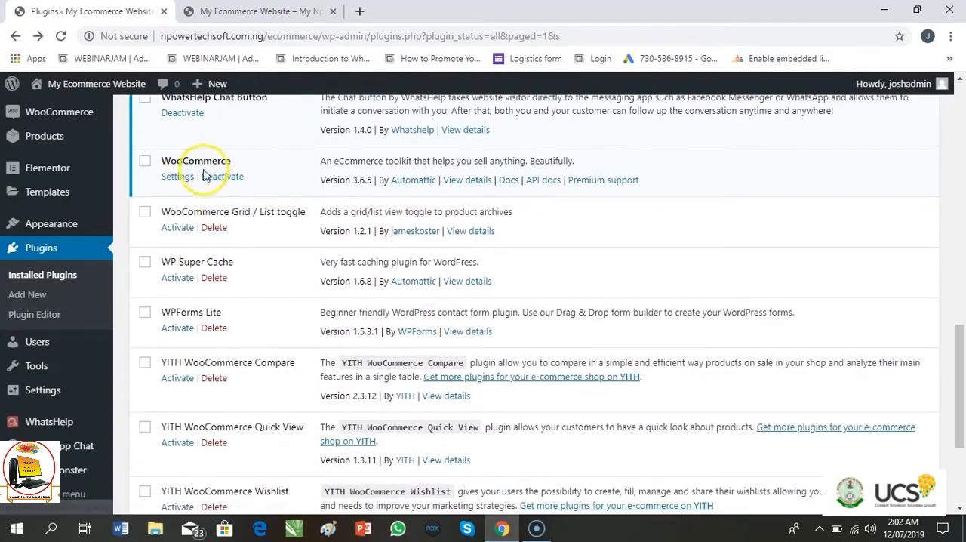
pyautogui.click(177, 229)
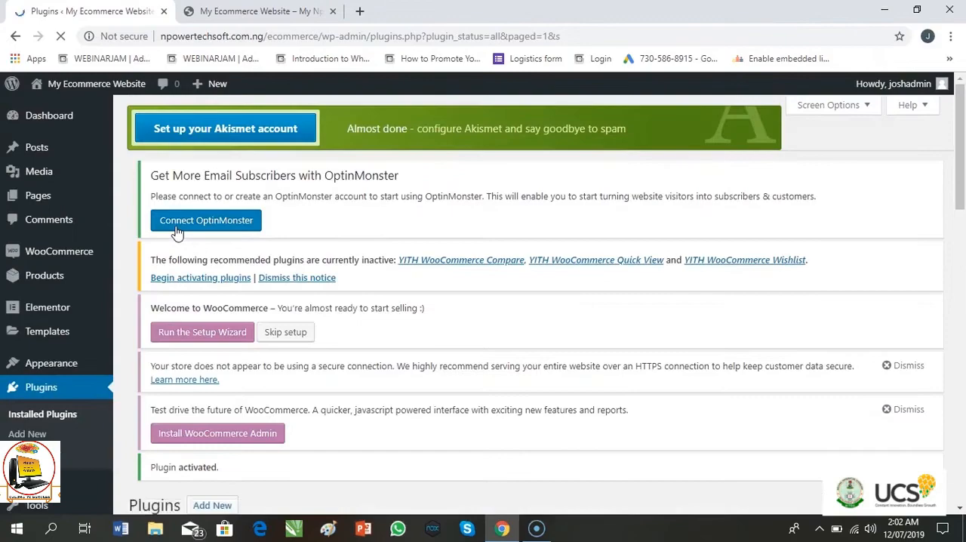
pyautogui.scroll(-10, 177, 234)
pyautogui.scroll(-3, 177, 233)
pyautogui.scroll(-1, 177, 233)
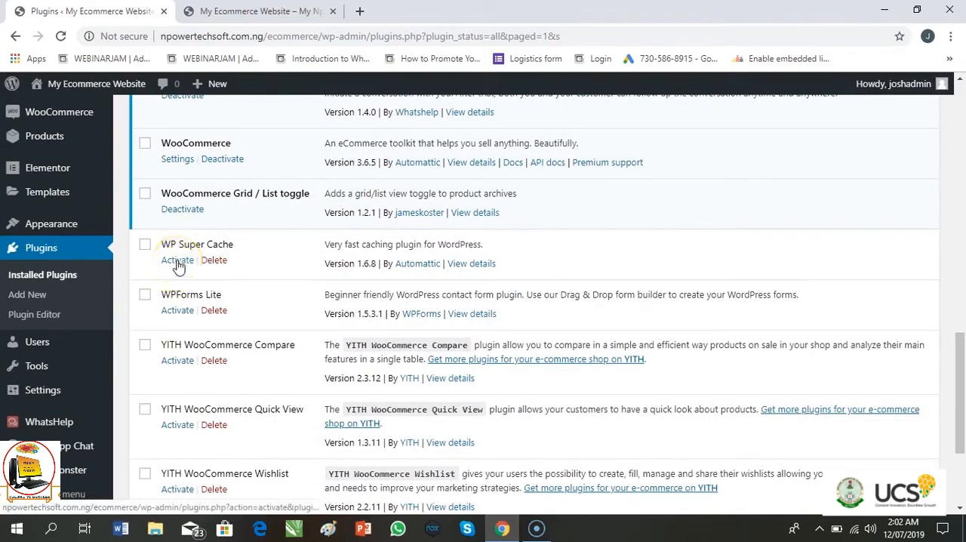
pyautogui.click(177, 261)
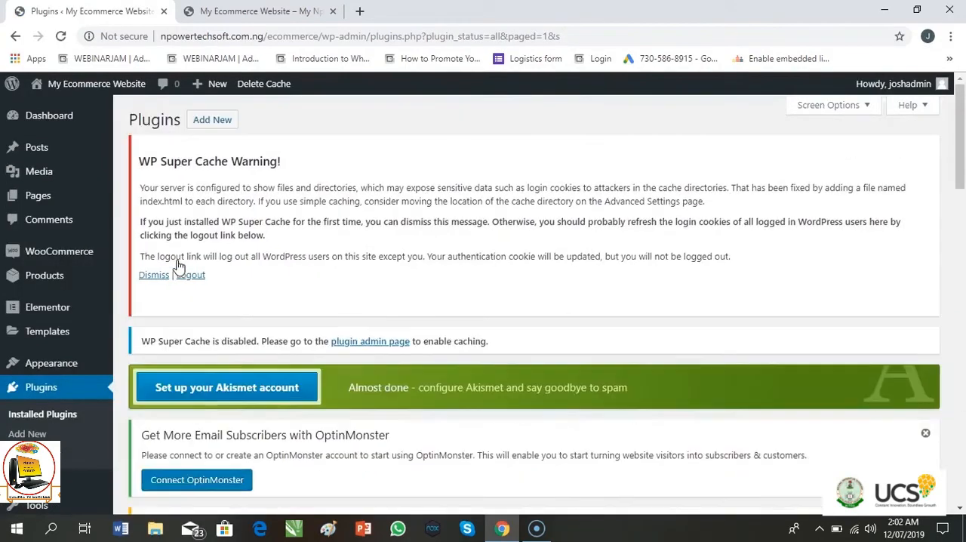
# - Activate the WPForms Lite plugin and leave its welcome page to return to the installed plugins list
pyautogui.scroll(-15, 179, 266)
pyautogui.scroll(-3, 178, 267)
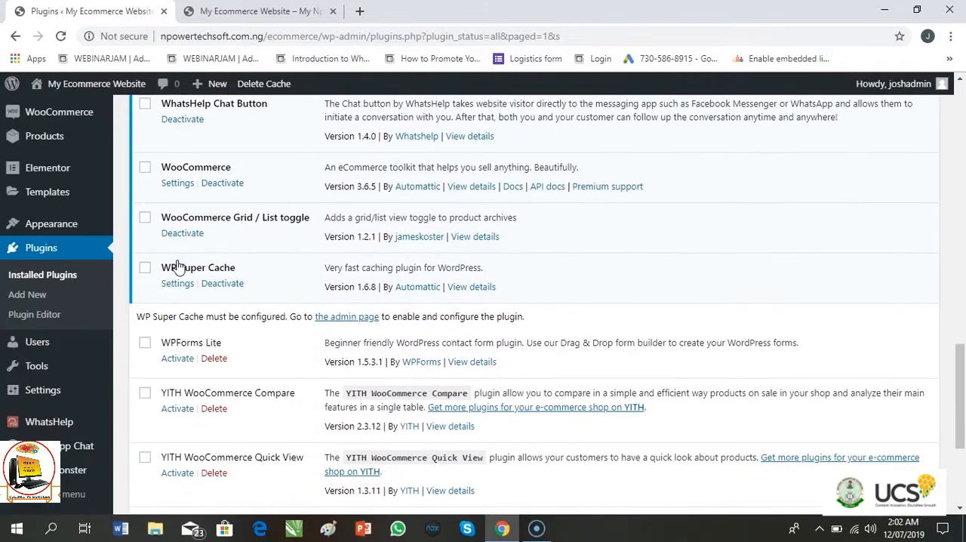
pyautogui.scroll(-4, 179, 267)
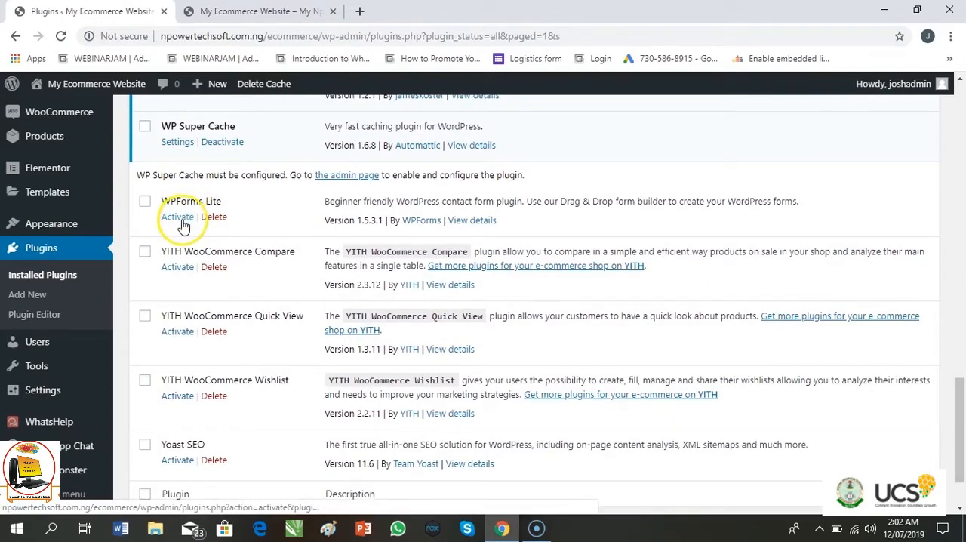
pyautogui.click(181, 222)
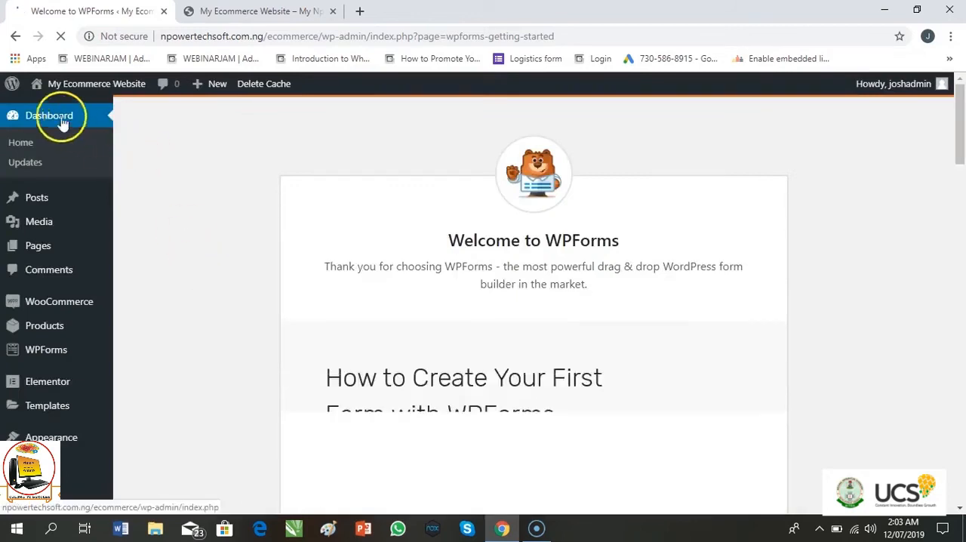
pyautogui.click(14, 39)
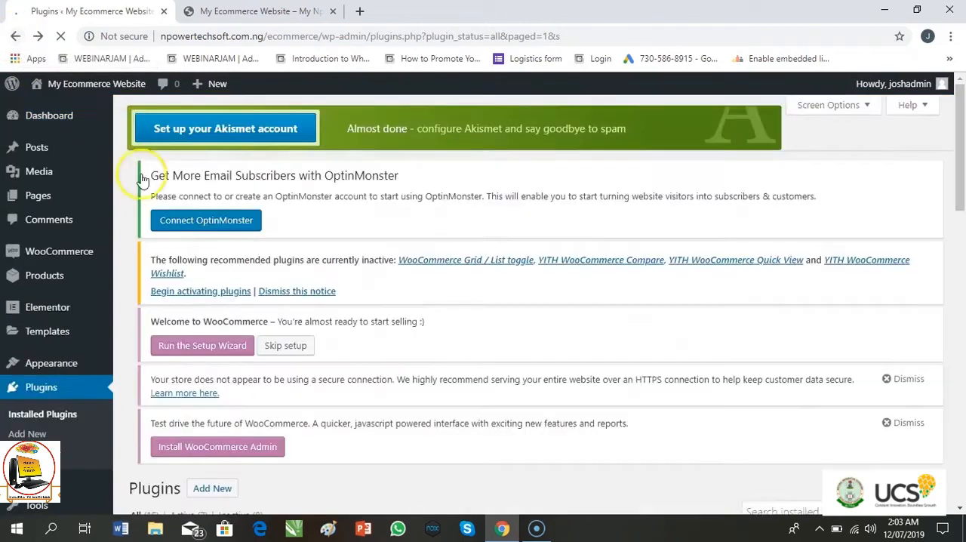
# - Activate the YITH WooCommerce Wishlist plugin in the installed plugins list
pyautogui.moveTo(105, 358)
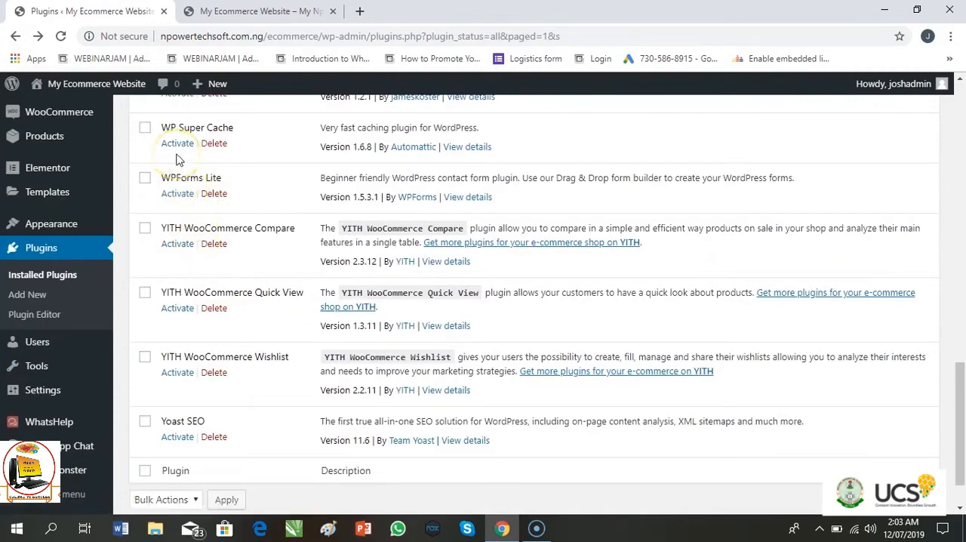
pyautogui.scroll(3, 178, 159)
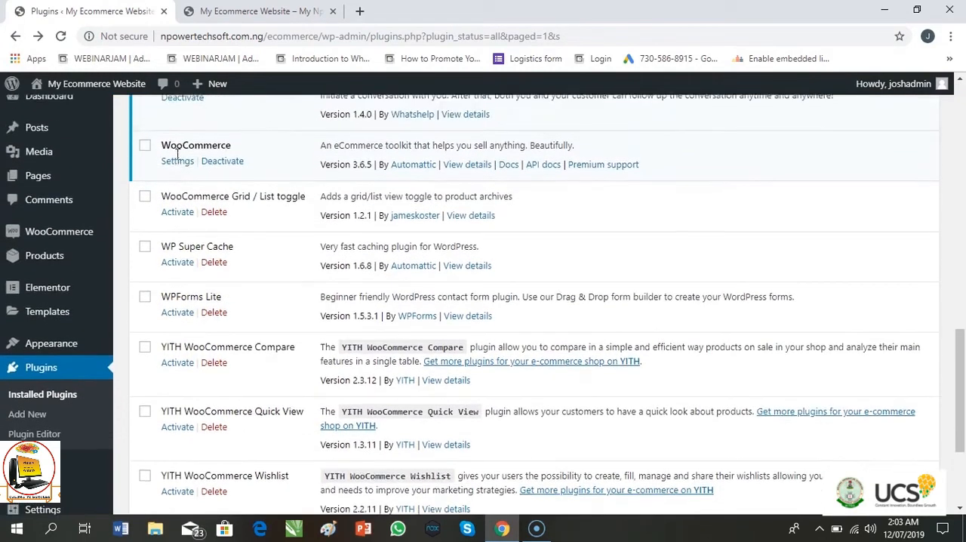
pyautogui.scroll(-4, 177, 157)
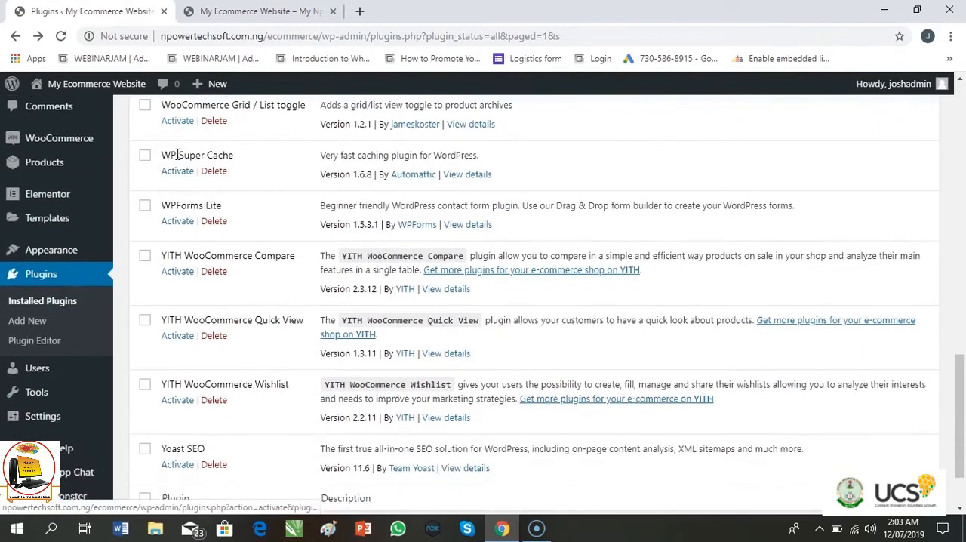
pyautogui.scroll(-1, 178, 154)
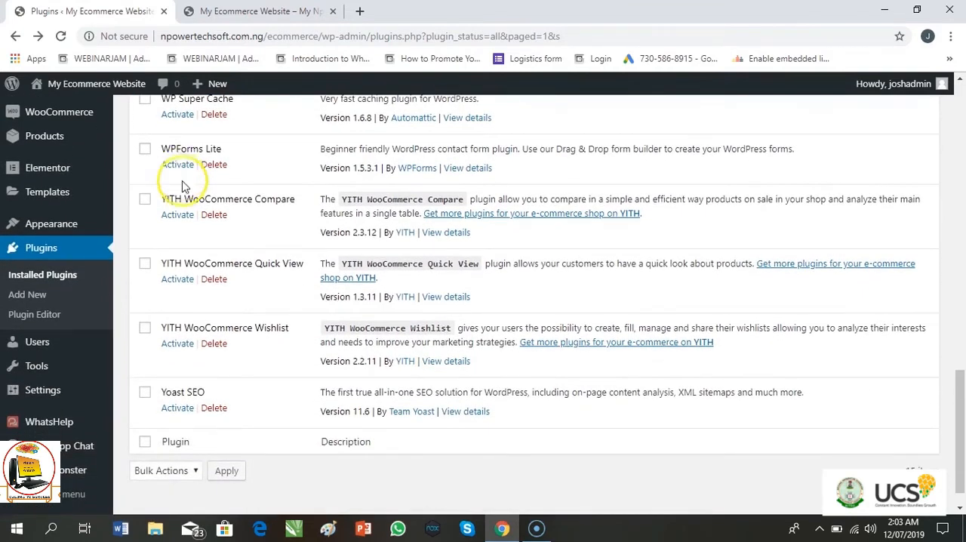
pyautogui.click(186, 346)
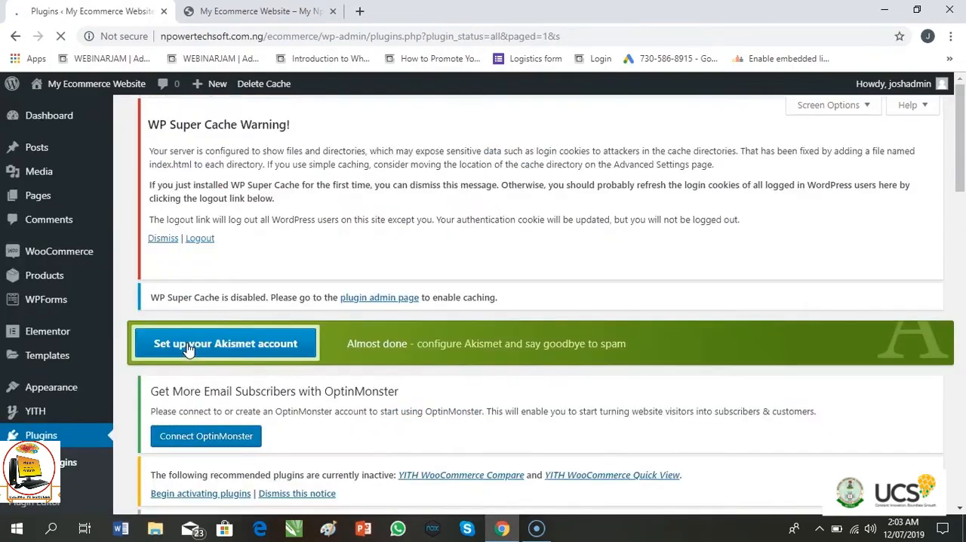
# - Activate the Yoast SEO plugin at the end of the installed plugins list
pyautogui.scroll(-10, 189, 348)
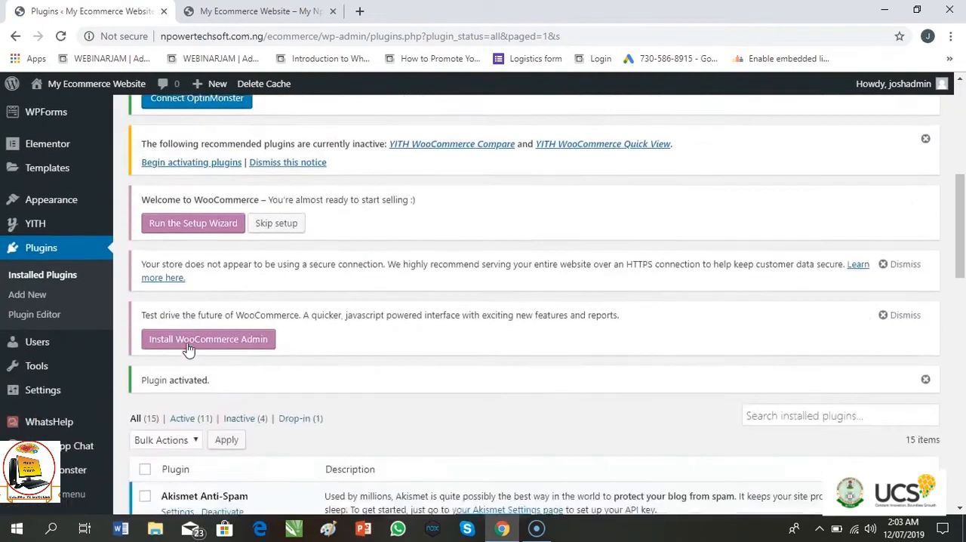
pyautogui.scroll(-6, 189, 349)
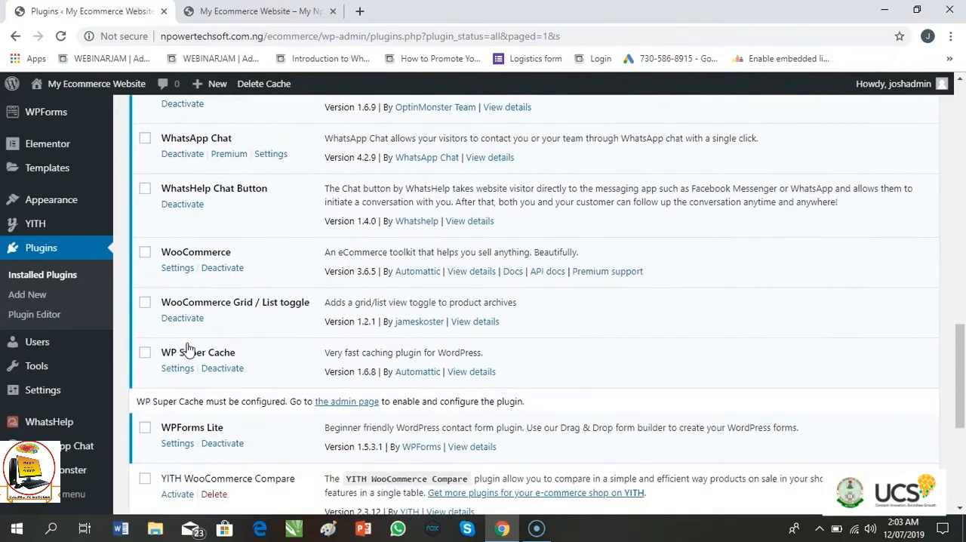
pyautogui.scroll(-5, 189, 349)
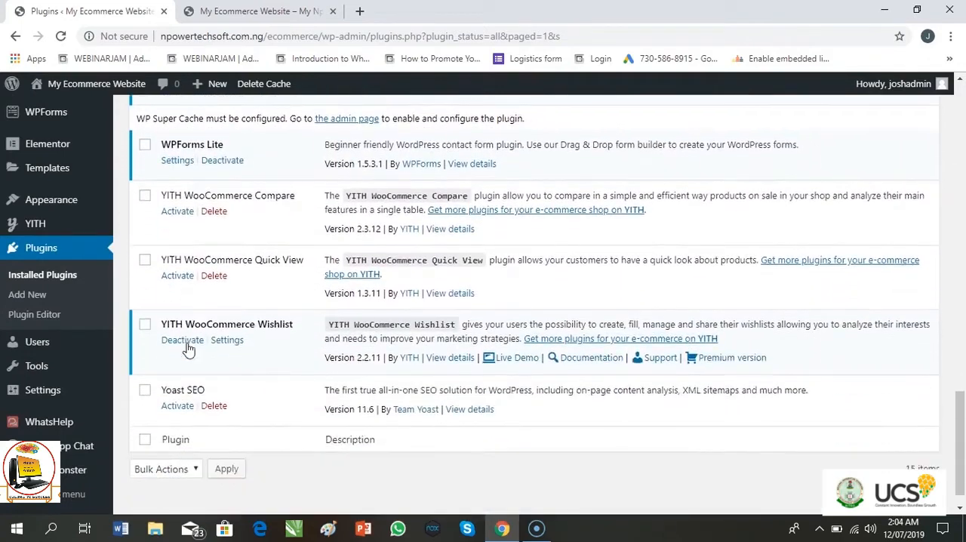
pyautogui.click(186, 317)
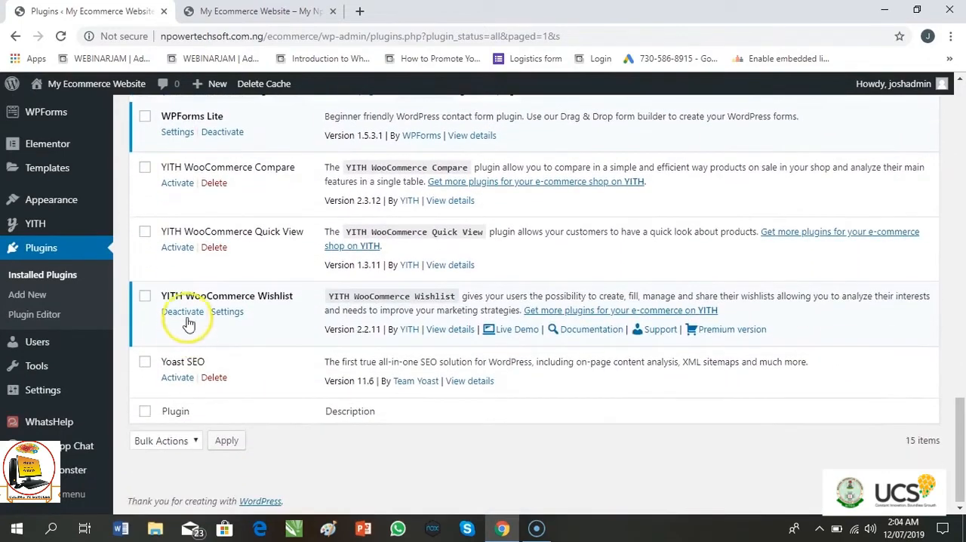
pyautogui.click(181, 386)
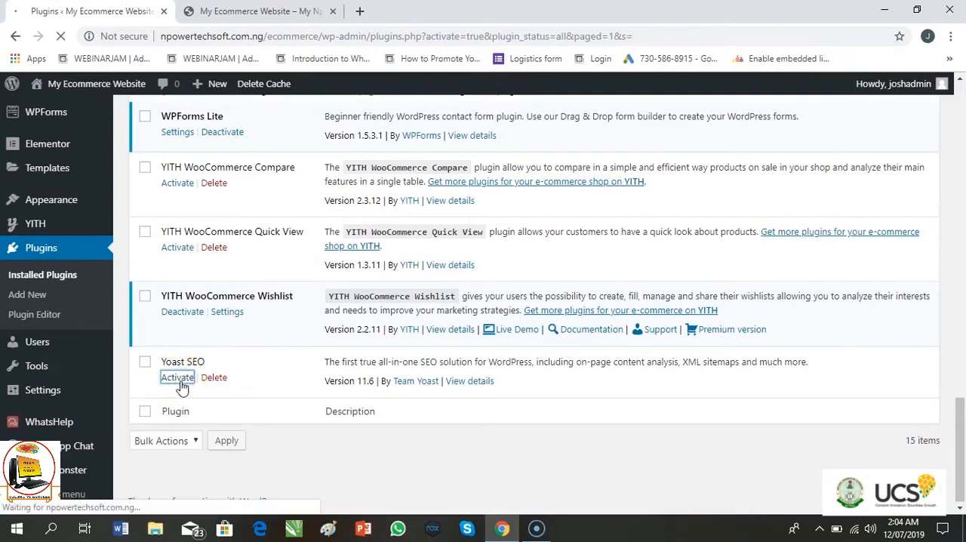
# - Activate the YITH WooCommerce Quick View plugin
pyautogui.scroll(-20, 181, 386)
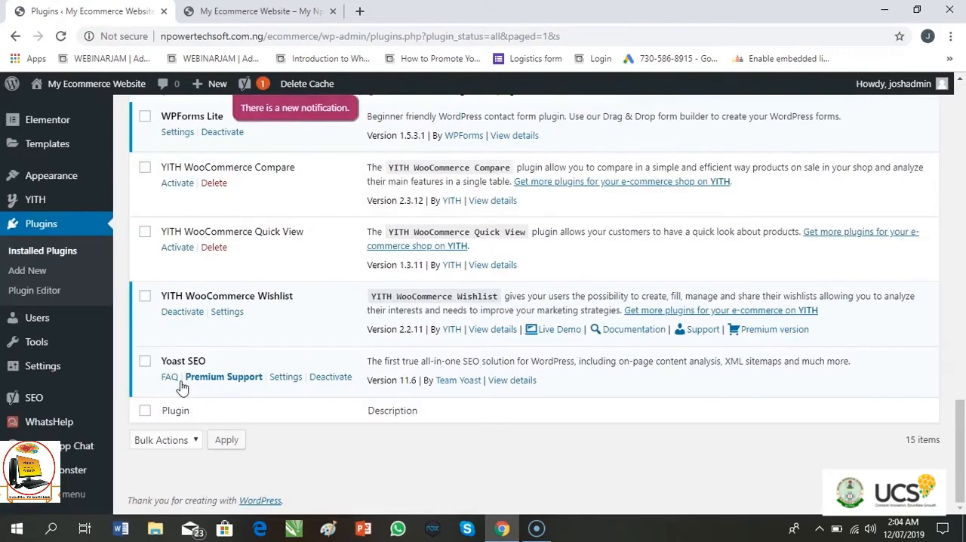
pyautogui.scroll(2, 182, 387)
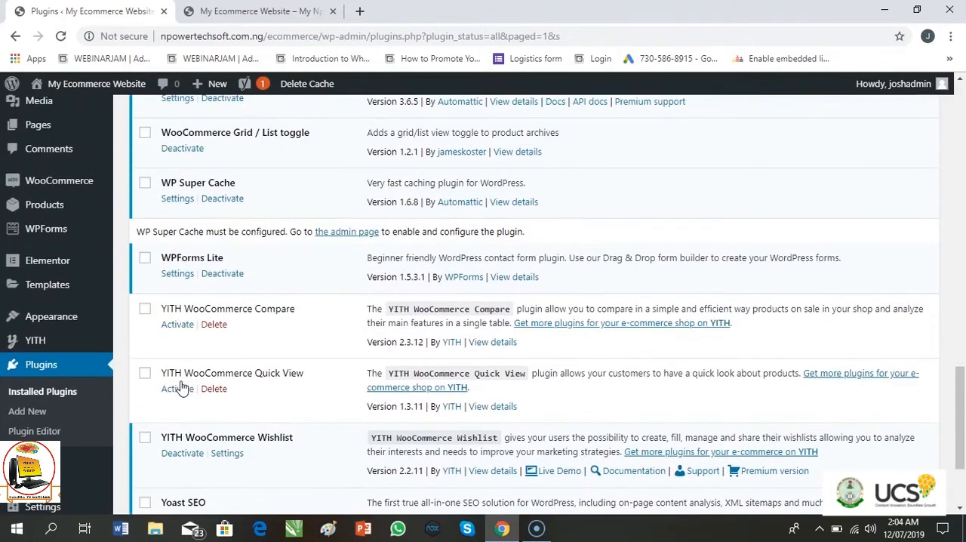
pyautogui.click(177, 389)
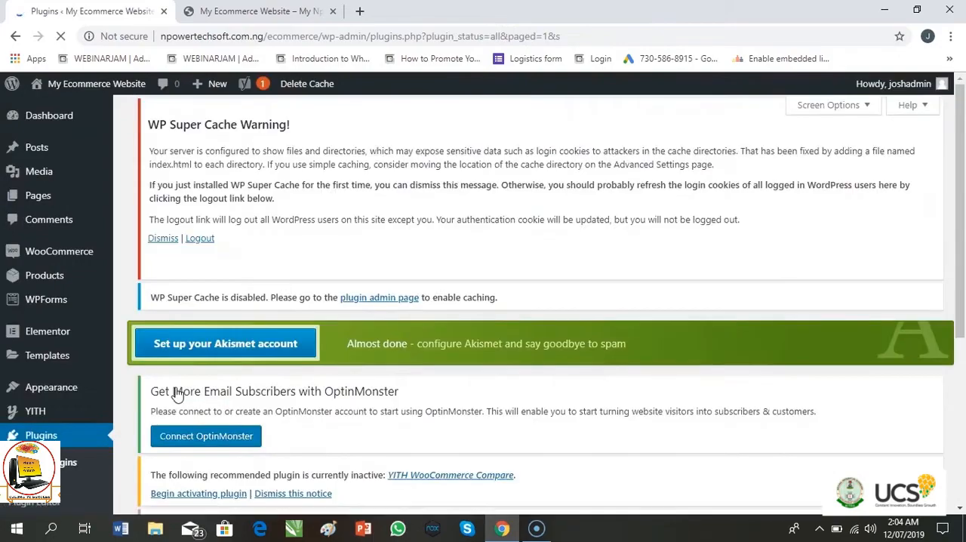
# - Activate the YITH WooCommerce Compare plugin
pyautogui.scroll(-15, 176, 392)
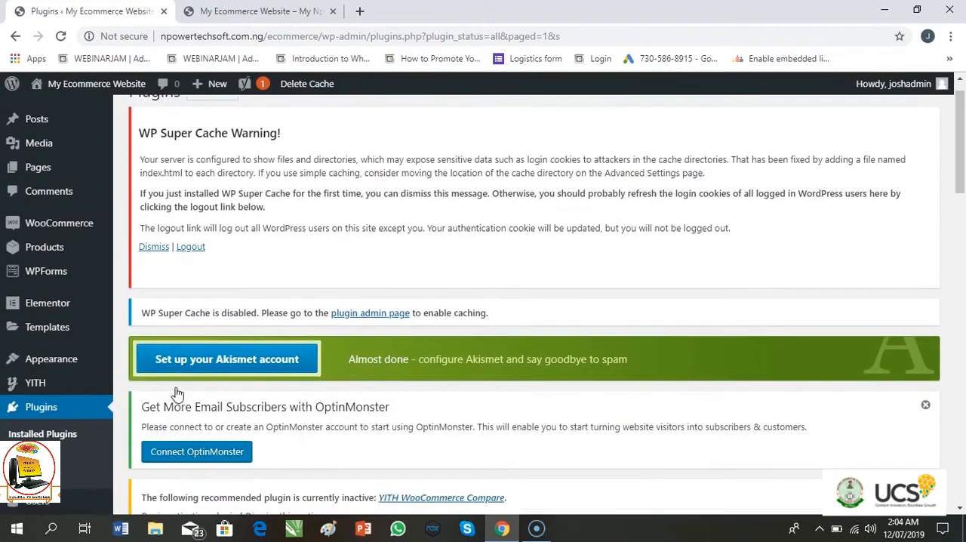
pyautogui.scroll(-5, 176, 391)
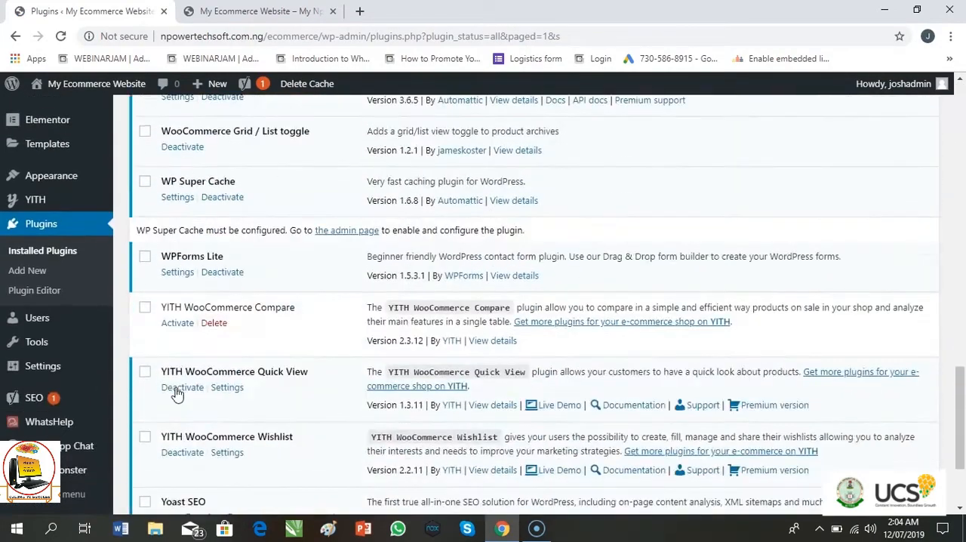
pyautogui.scroll(3, 176, 393)
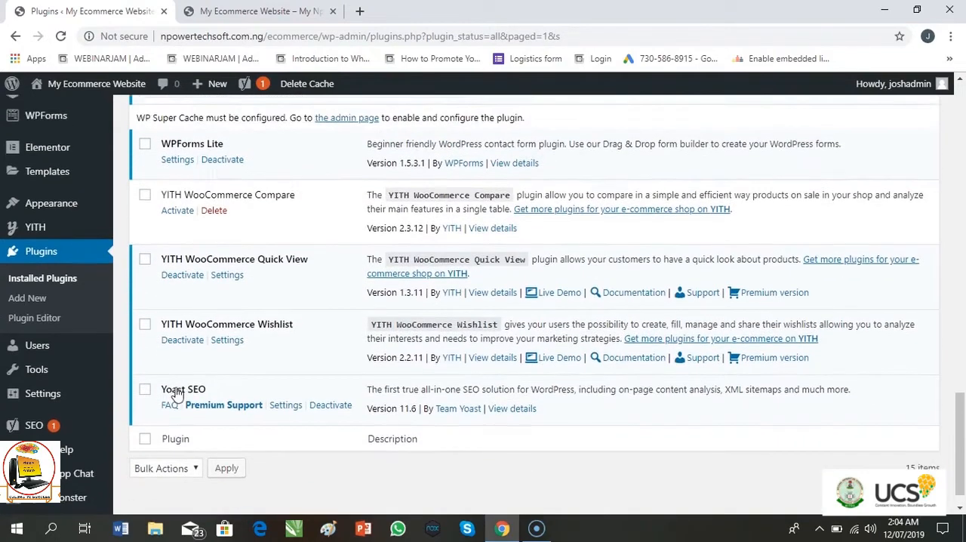
pyautogui.scroll(1, 176, 393)
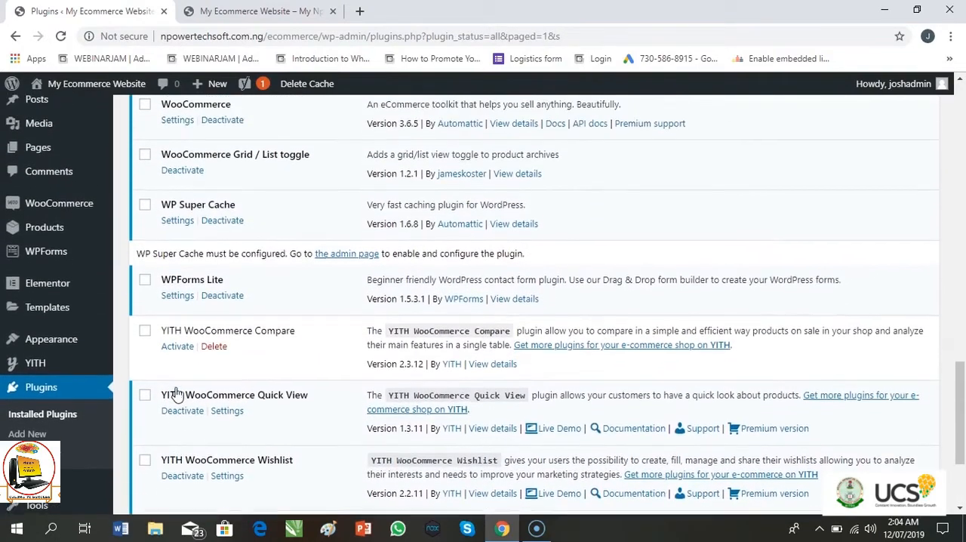
pyautogui.click(175, 381)
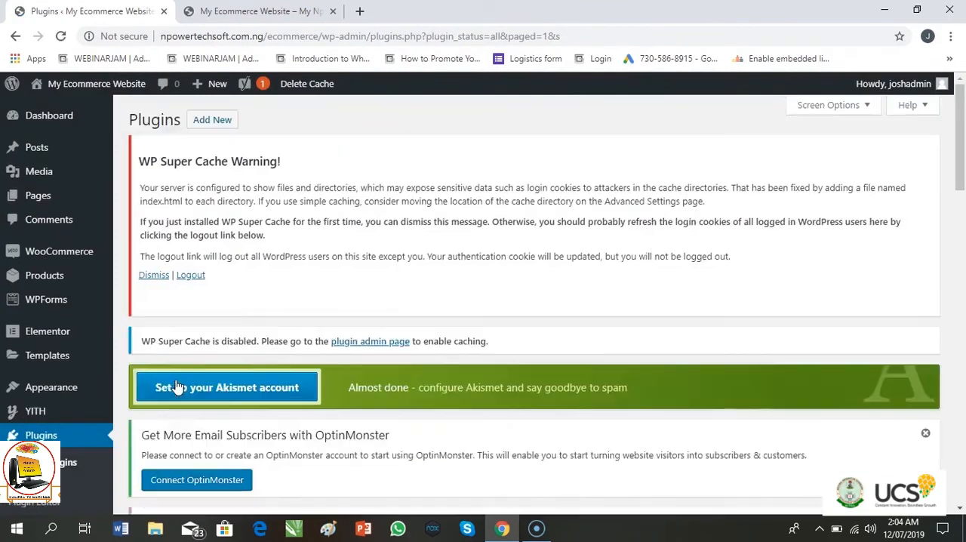
# - Review the whole installed plugins list and its notices to check which plugins are active
pyautogui.scroll(-10, 176, 387)
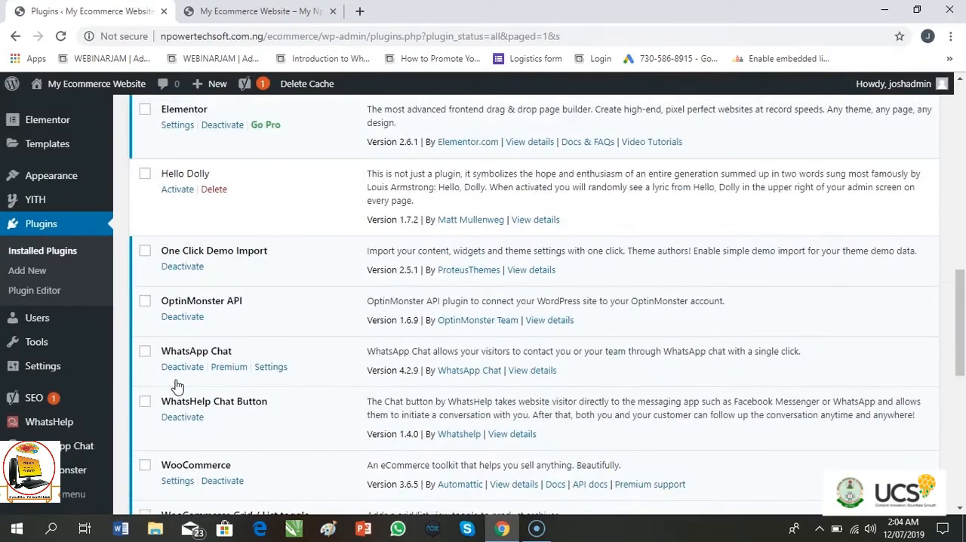
pyautogui.scroll(-5, 176, 387)
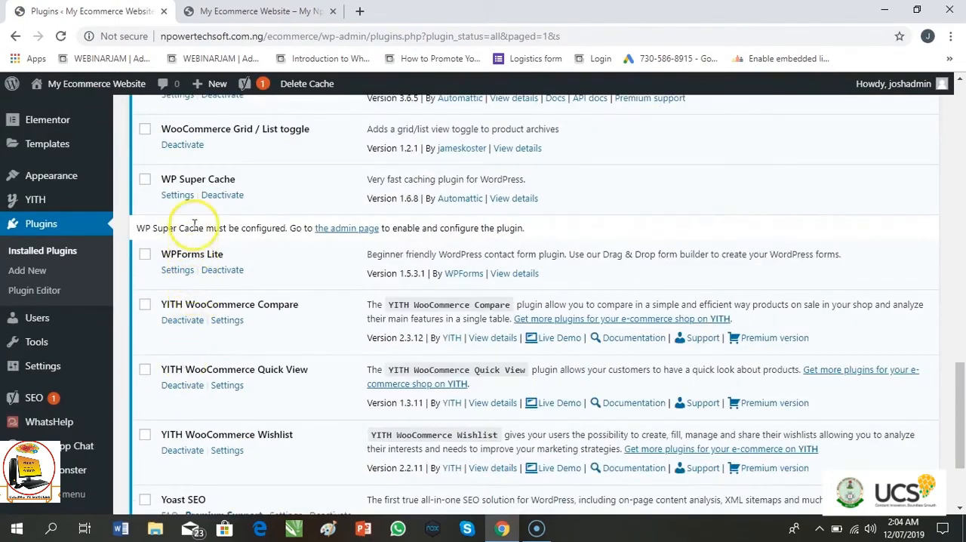
pyautogui.scroll(3, 190, 155)
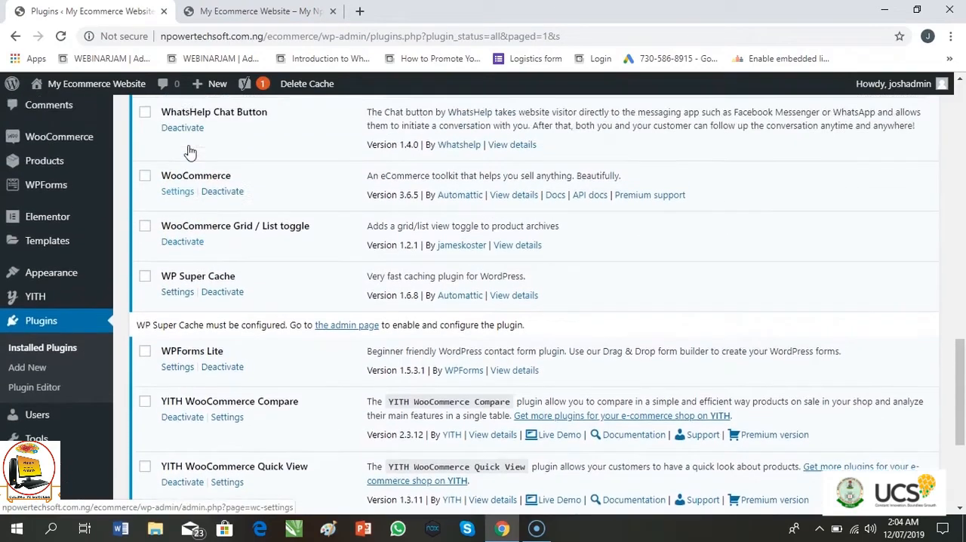
pyautogui.scroll(4, 189, 151)
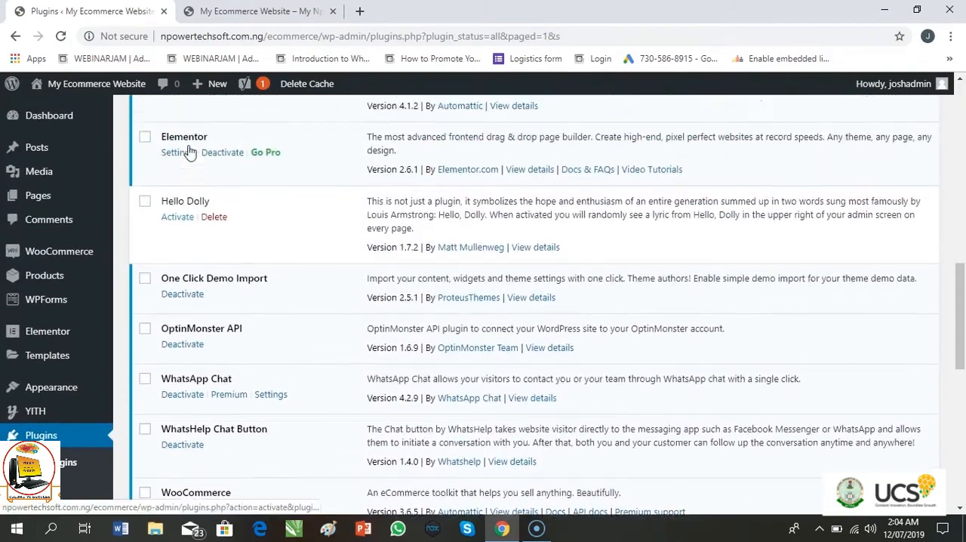
pyautogui.scroll(5, 189, 151)
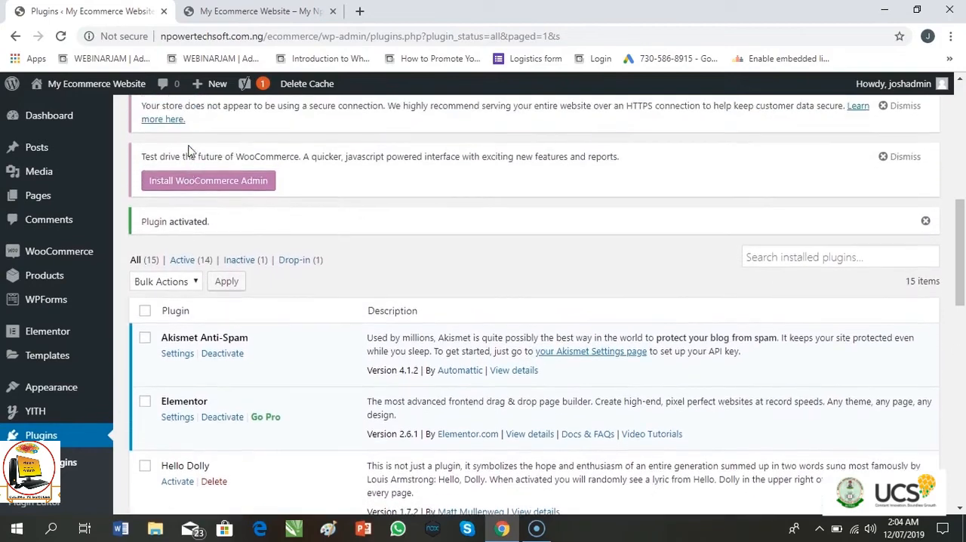
pyautogui.scroll(3, 189, 151)
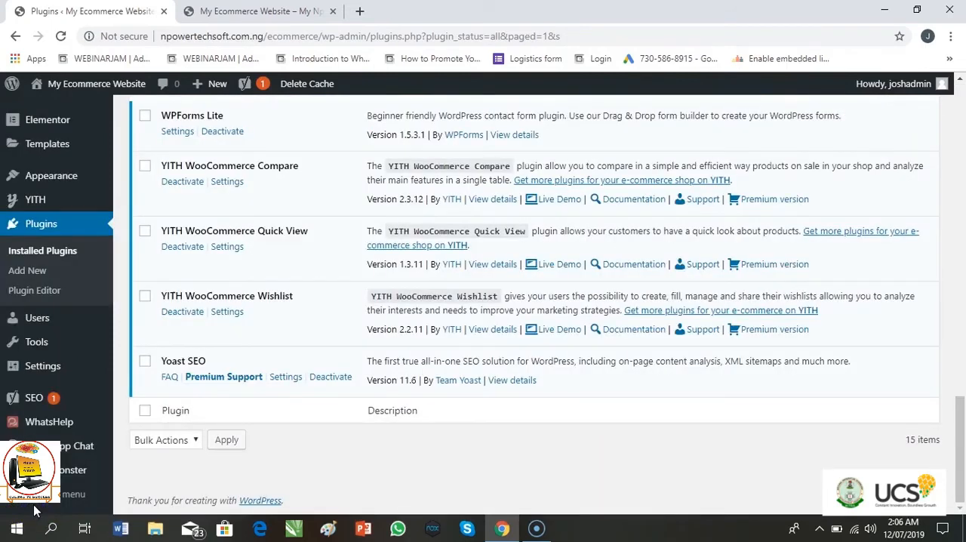
pyautogui.scroll(3, 34, 511)
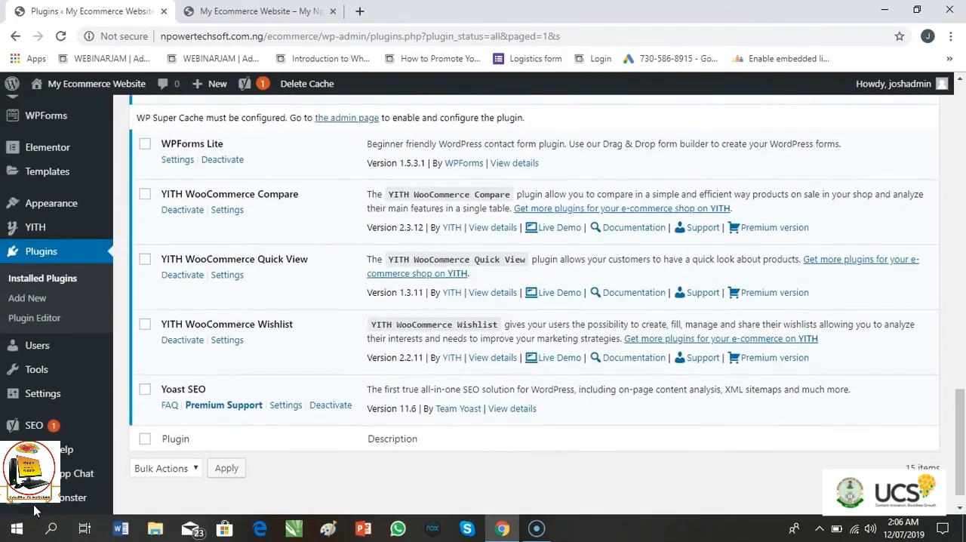
pyautogui.scroll(4, 34, 511)
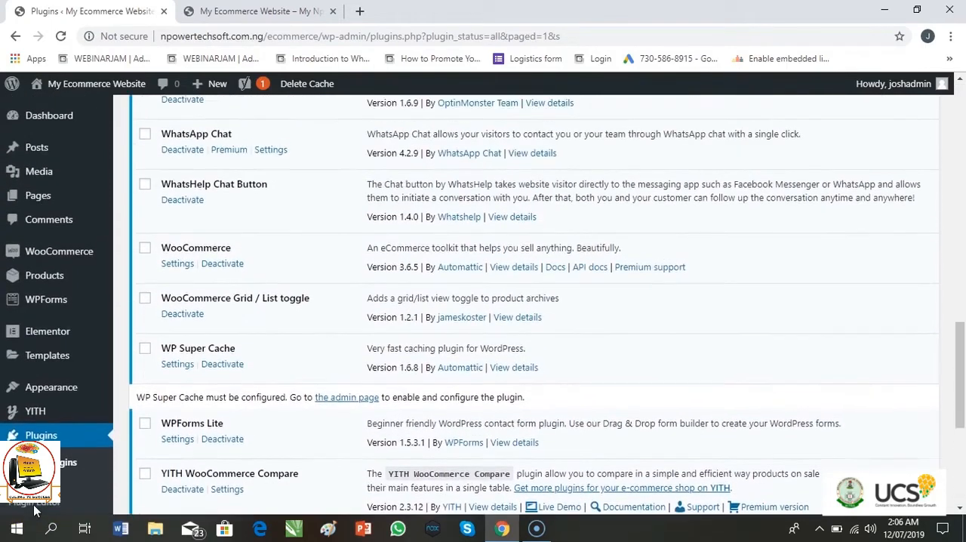
pyautogui.scroll(3, 34, 511)
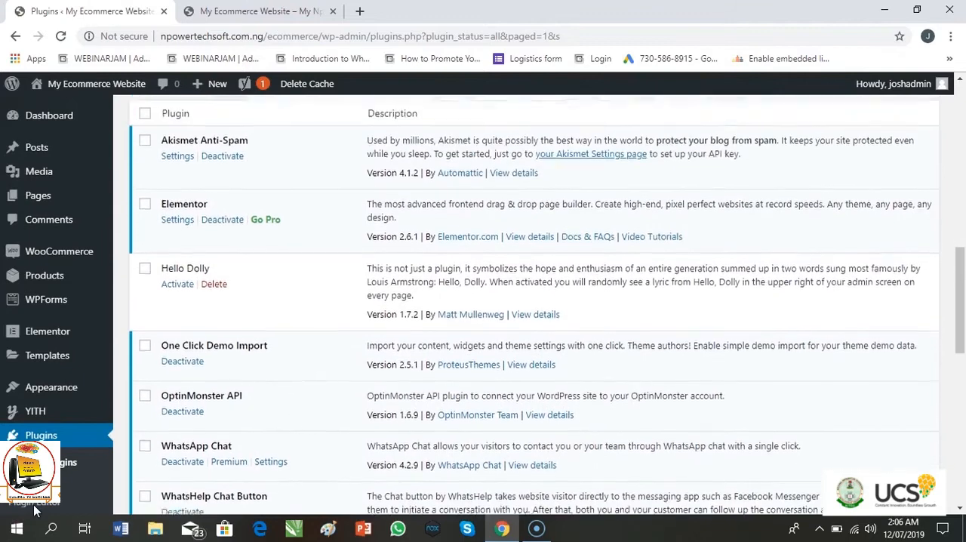
pyautogui.scroll(4, 34, 511)
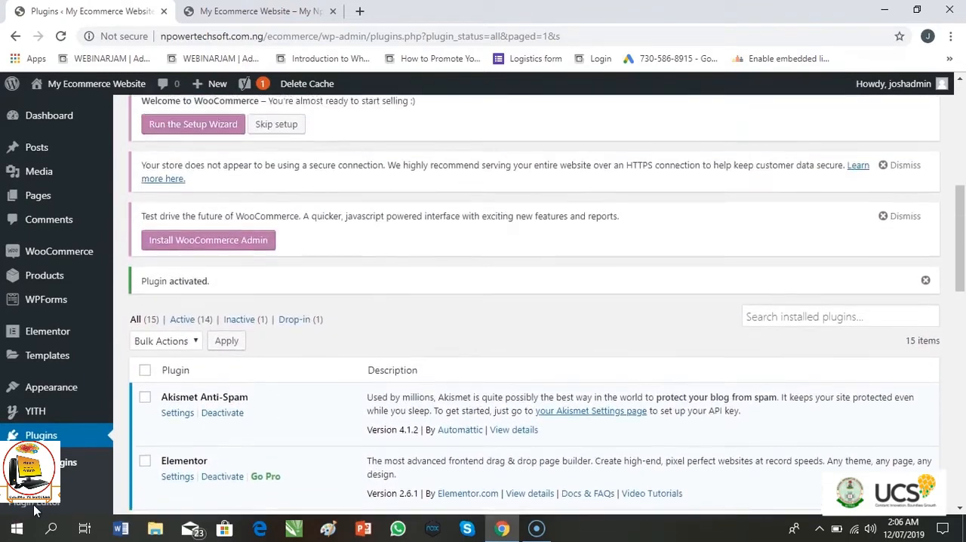
pyautogui.scroll(4, 34, 511)
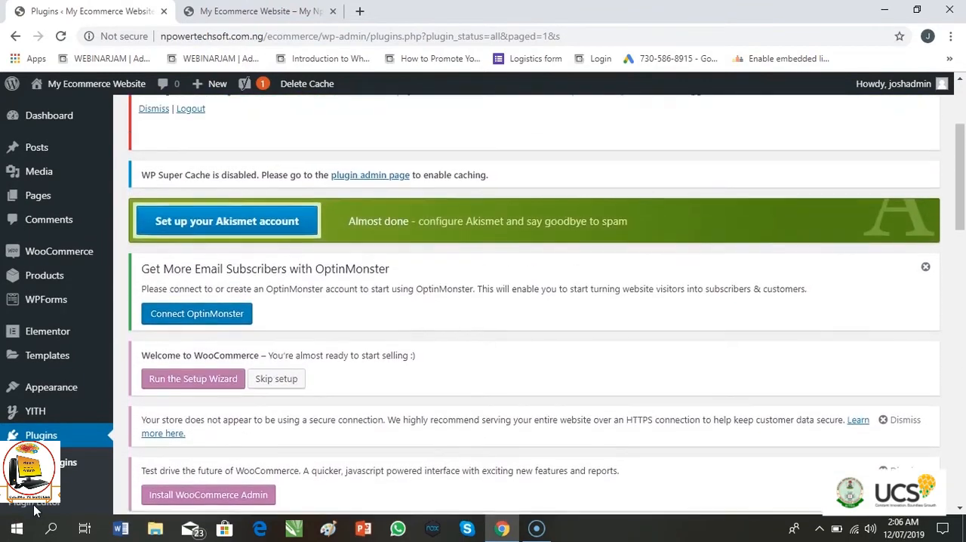
pyautogui.scroll(-2, 34, 511)
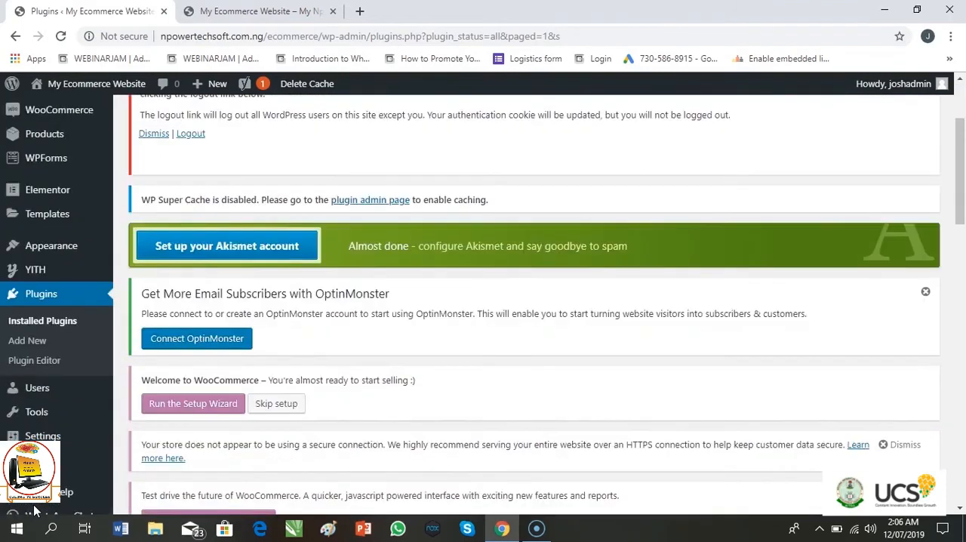
pyautogui.scroll(2, 34, 511)
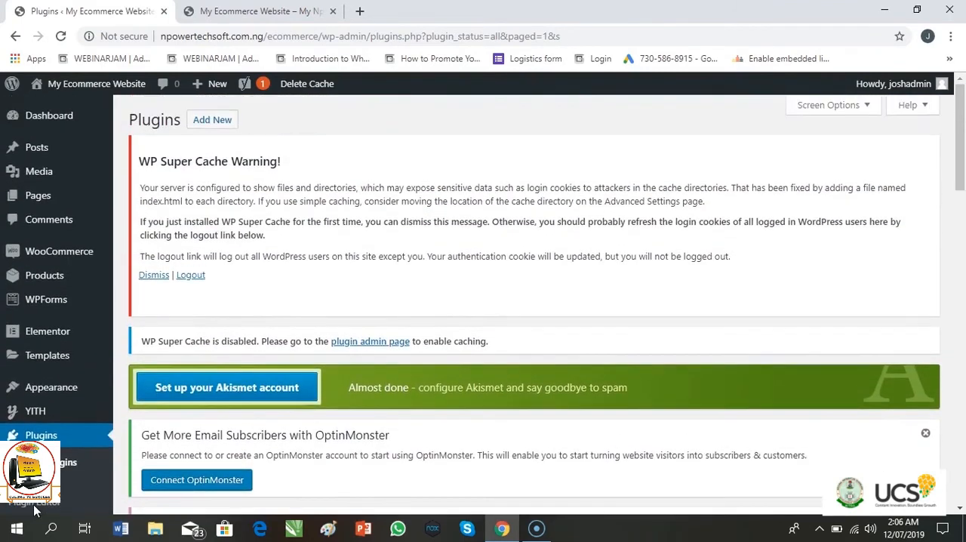